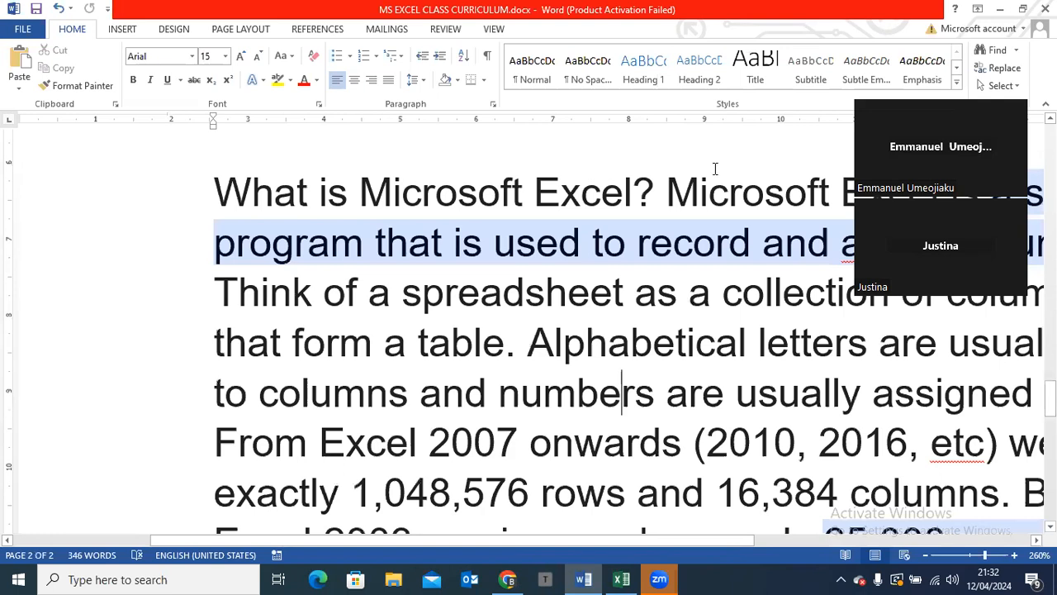
Read the curriculum's paragraph defining Microsoft Excel and its row and column limits, with the page zoomed out to 240%
{"action": "left_click_drag", "start_coordinate": [873, 103], "coordinate": [625, 4]}
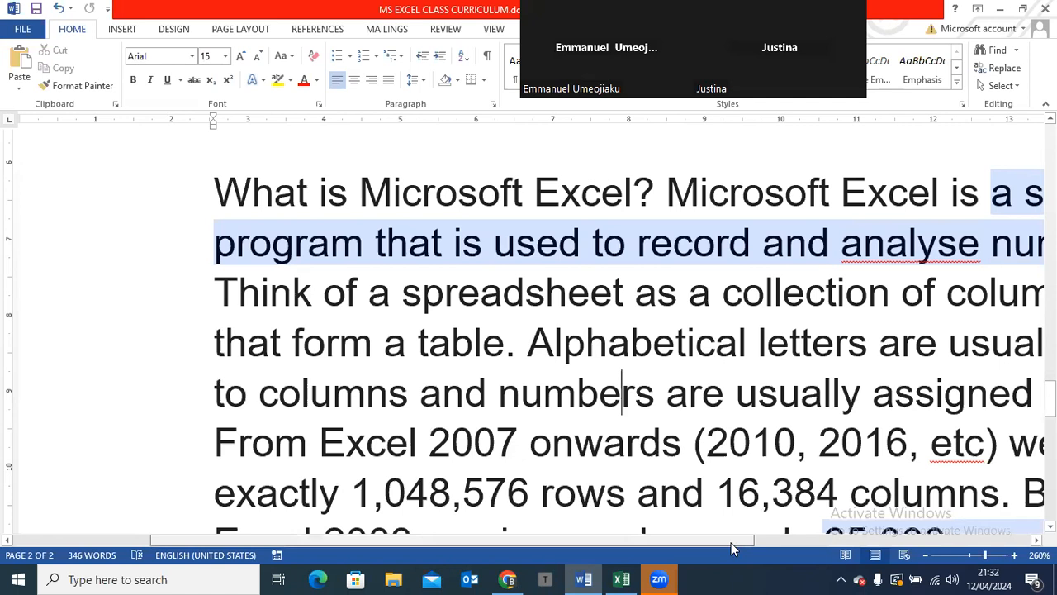
{"action": "scroll", "coordinate": [784, 538], "scroll_direction": "right", "scroll_amount": 3}
{"action": "scroll", "coordinate": [780, 539], "scroll_direction": "right", "scroll_amount": 1}
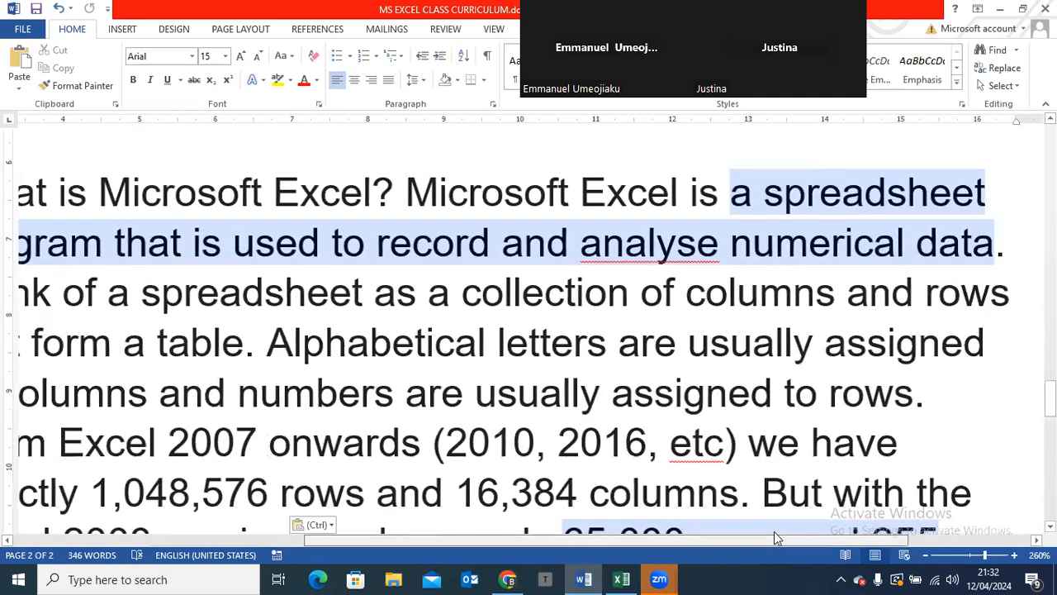
{"action": "scroll", "coordinate": [703, 538], "scroll_direction": "left", "scroll_amount": 2}
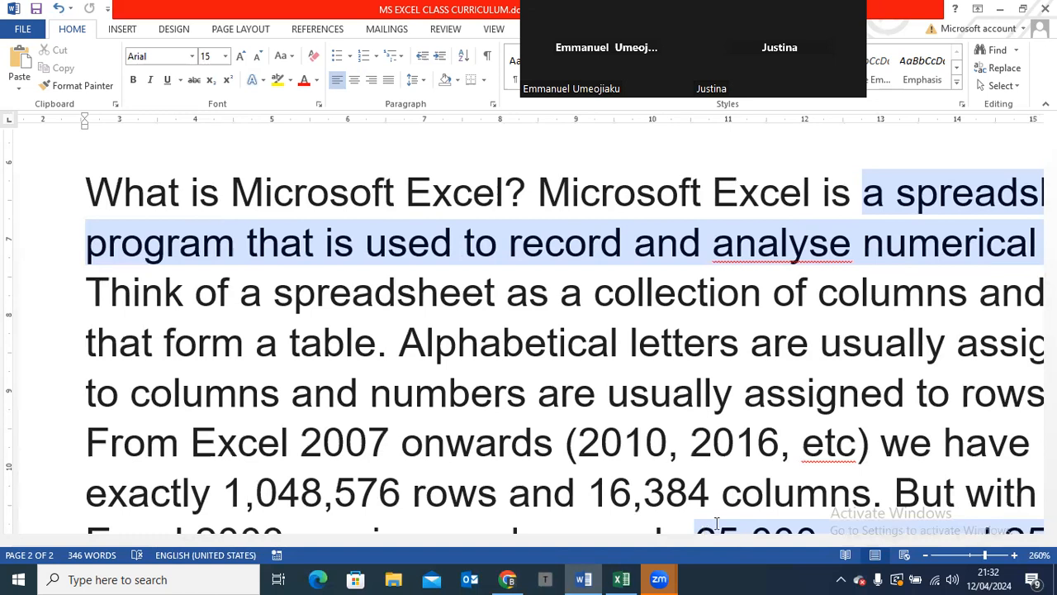
{"action": "left_click", "coordinate": [926, 557]}
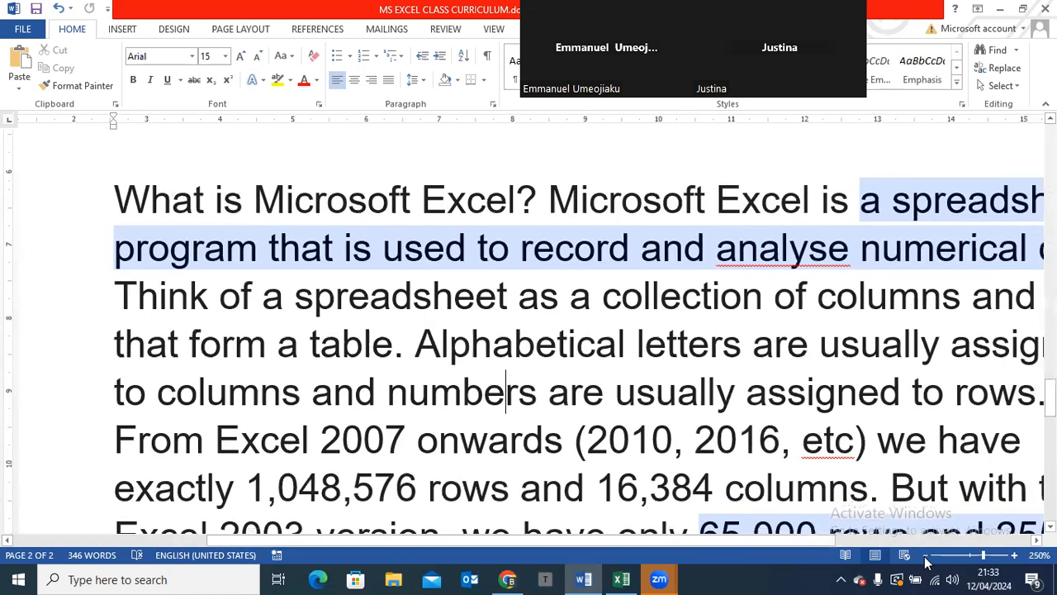
{"action": "left_click", "coordinate": [926, 557]}
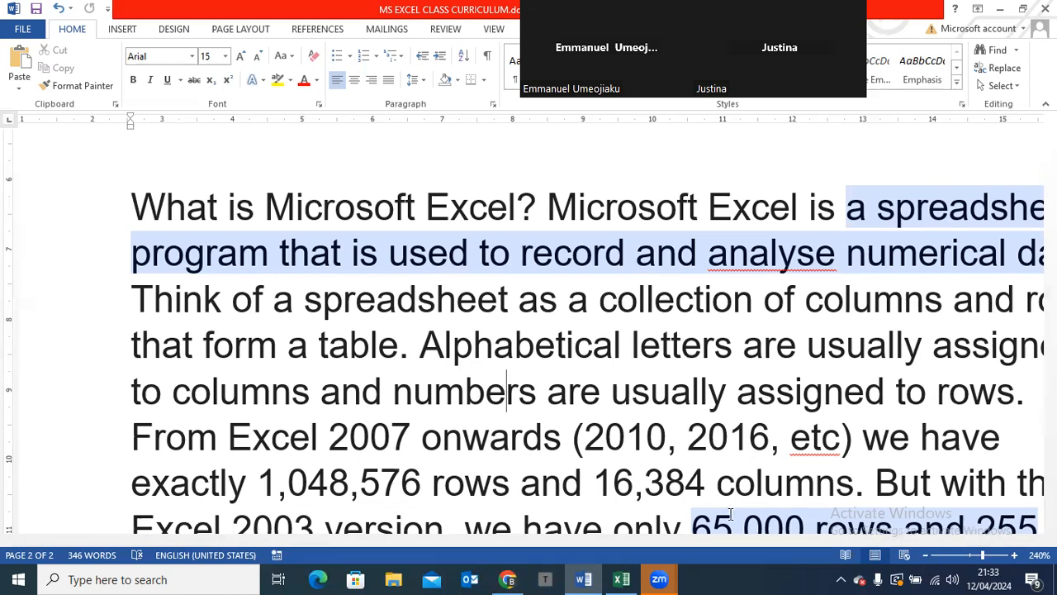
{"action": "left_click_drag", "start_coordinate": [1051, 402], "coordinate": [1050, 413]}
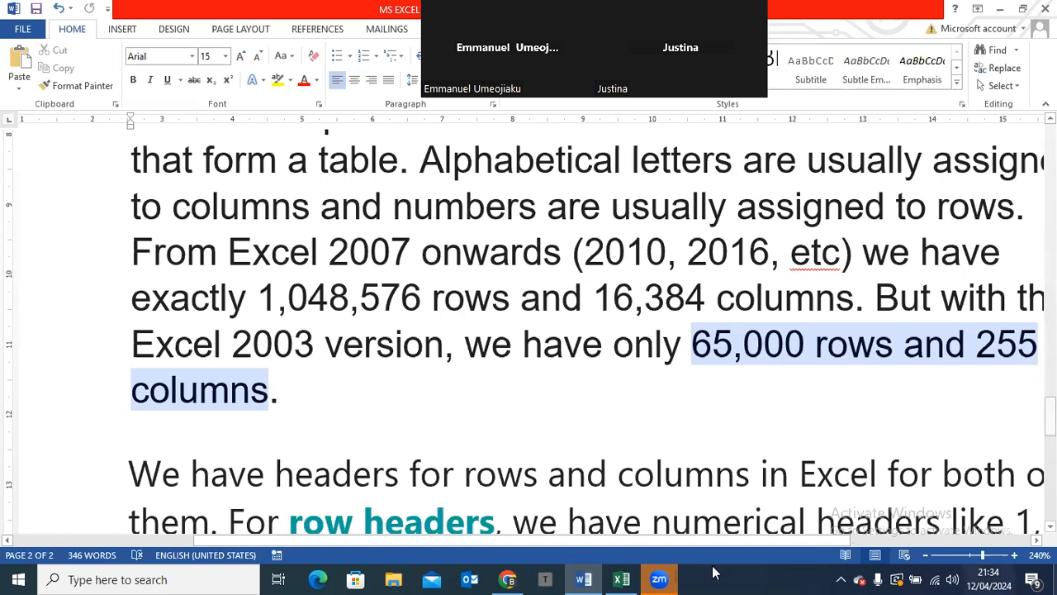
Switch to the Excel training workbook and select columns D through I one after another to show the alphabetical headers
{"action": "left_click", "coordinate": [621, 579]}
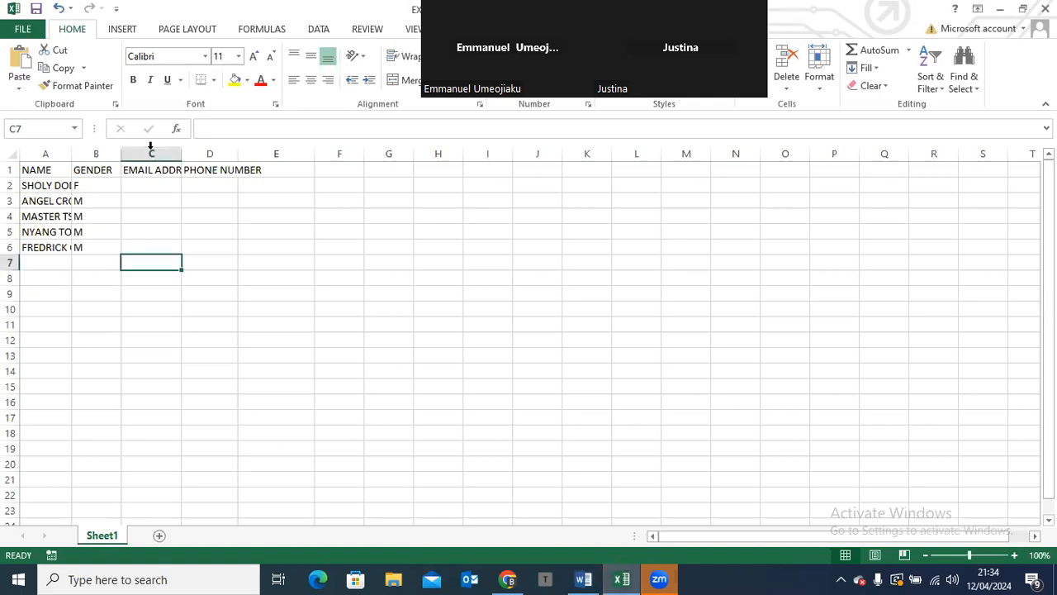
{"action": "left_click", "coordinate": [211, 154]}
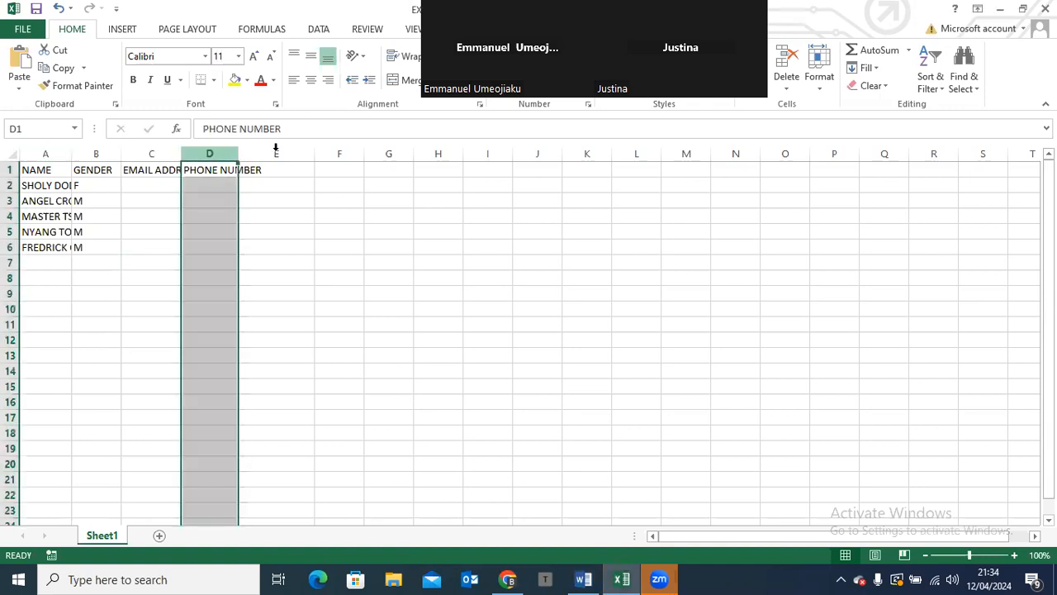
{"action": "left_click", "coordinate": [276, 154]}
{"action": "left_click", "coordinate": [354, 148]}
{"action": "left_click", "coordinate": [408, 149]}
{"action": "left_click", "coordinate": [397, 145]}
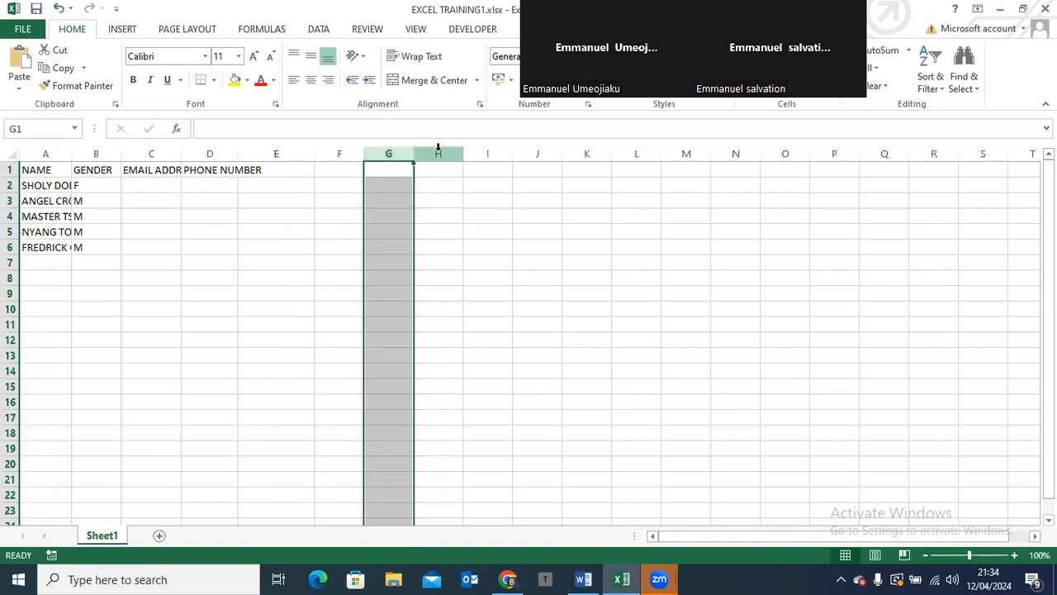
{"action": "left_click", "coordinate": [438, 148]}
{"action": "left_click_drag", "start_coordinate": [439, 147], "coordinate": [495, 146]}
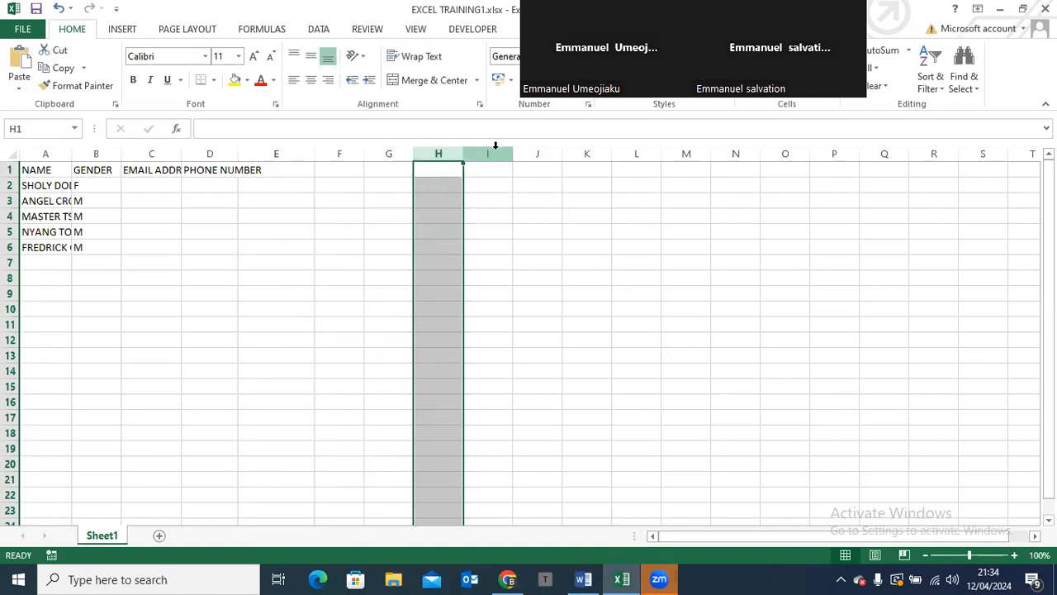
{"action": "left_click", "coordinate": [495, 145]}
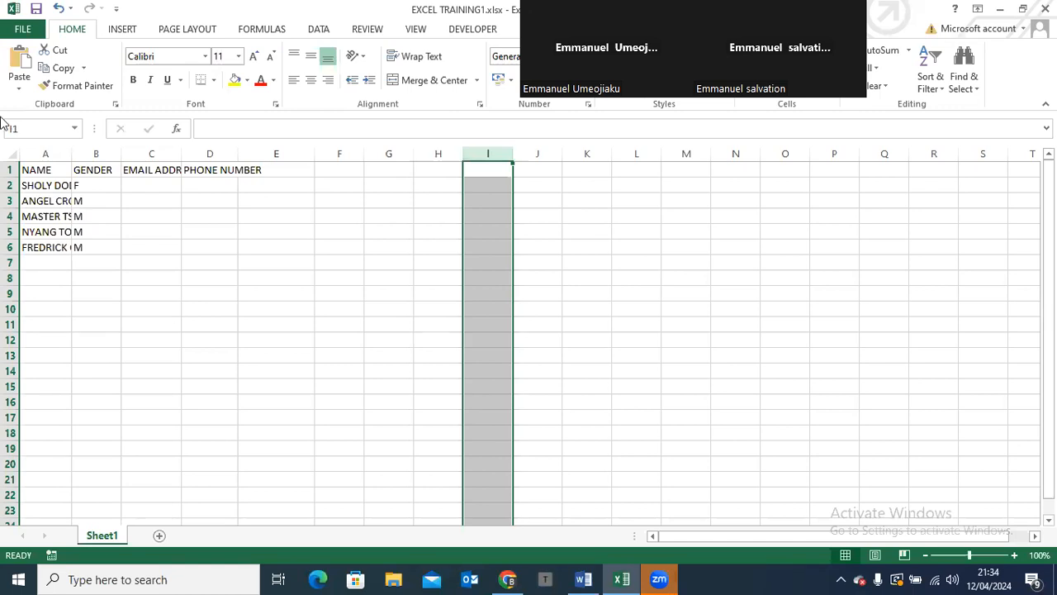
Compare rows with columns by selecting rows 1 and 2, columns A and B, and row 1 again
{"action": "left_click", "coordinate": [12, 169]}
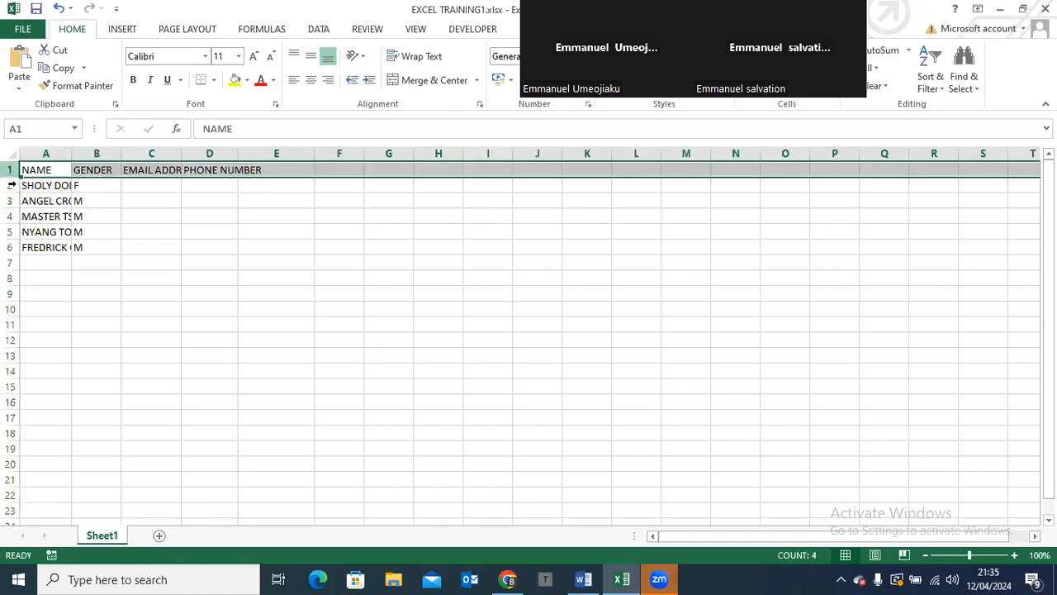
{"action": "left_click", "coordinate": [11, 185]}
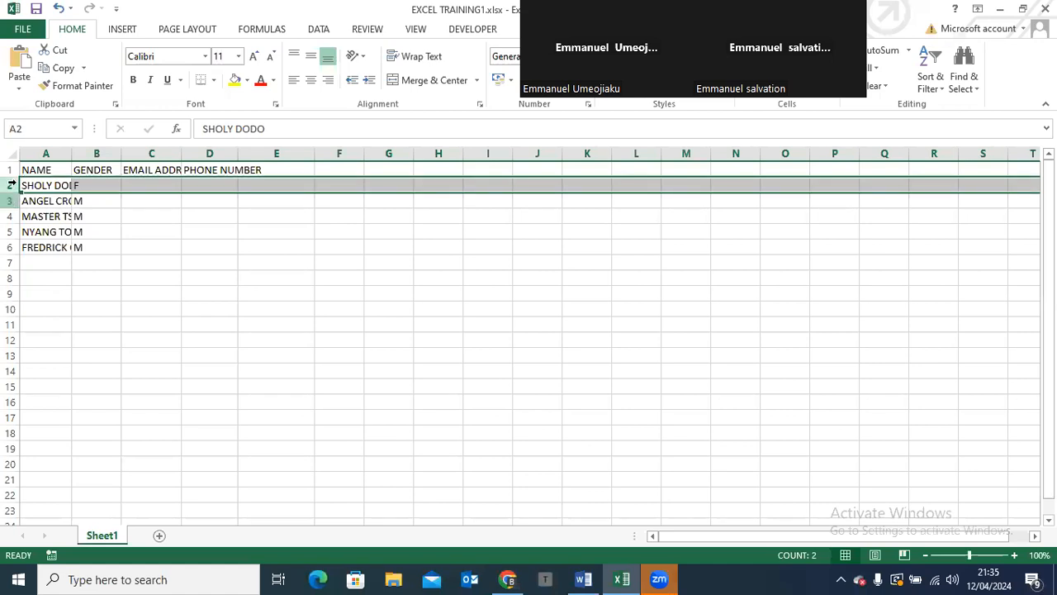
{"action": "left_click", "coordinate": [45, 151]}
{"action": "left_click", "coordinate": [98, 152]}
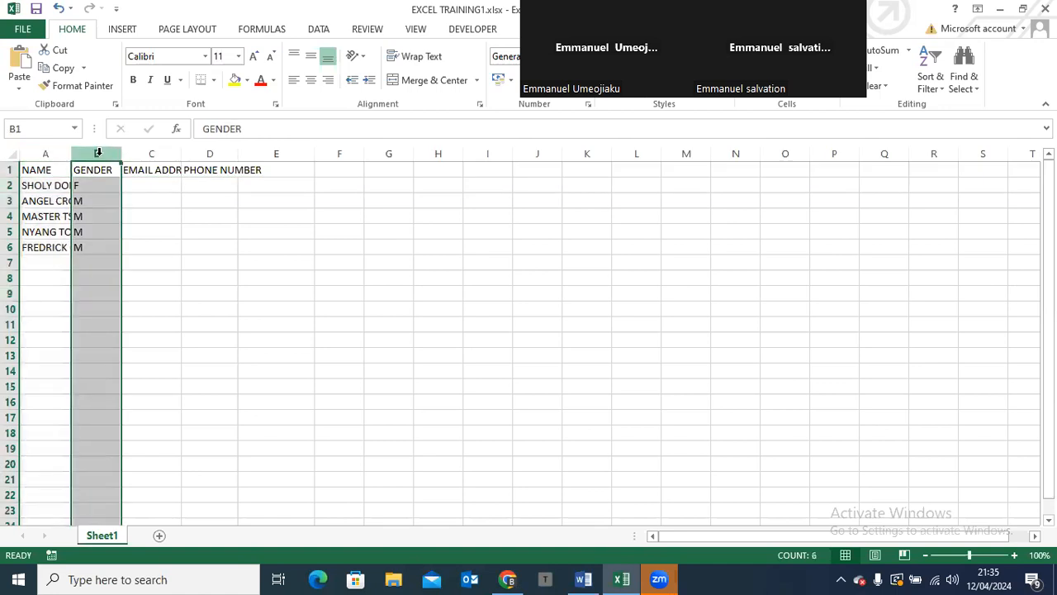
{"action": "left_click", "coordinate": [12, 169]}
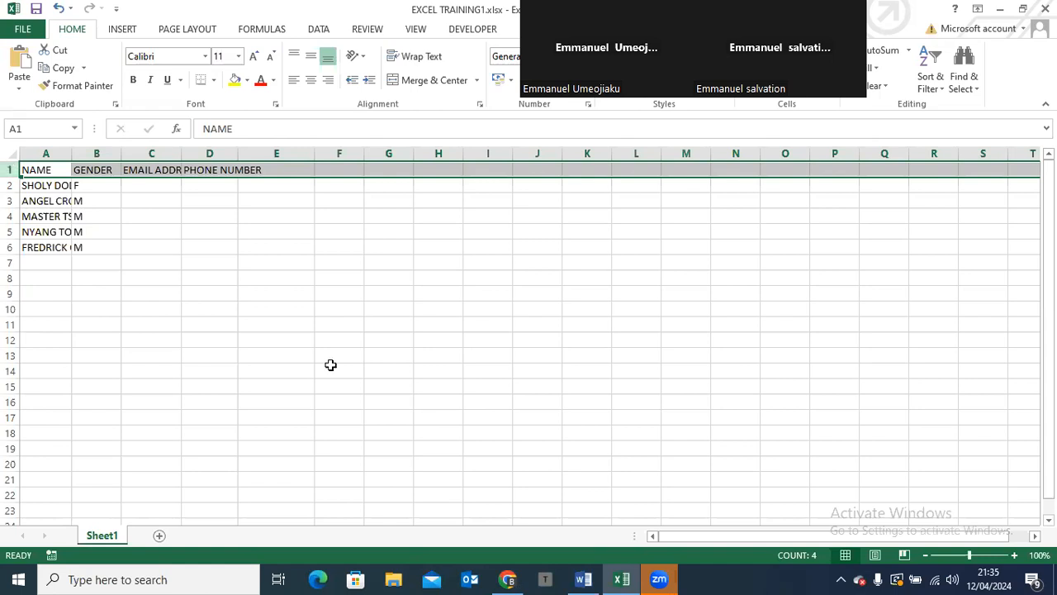
Copy the row count 1,048,576 from the Word curriculum and select cell A2 back in the Excel worksheet
{"action": "left_click", "coordinate": [583, 578]}
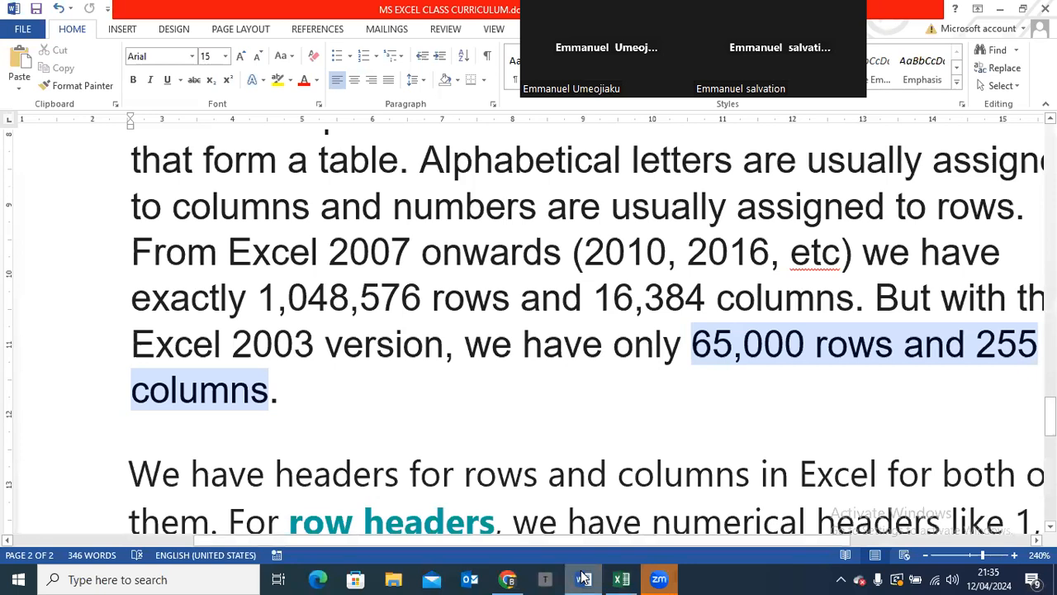
{"action": "left_click_drag", "start_coordinate": [426, 298], "coordinate": [257, 294]}
{"action": "key", "text": "ctrl+c"}
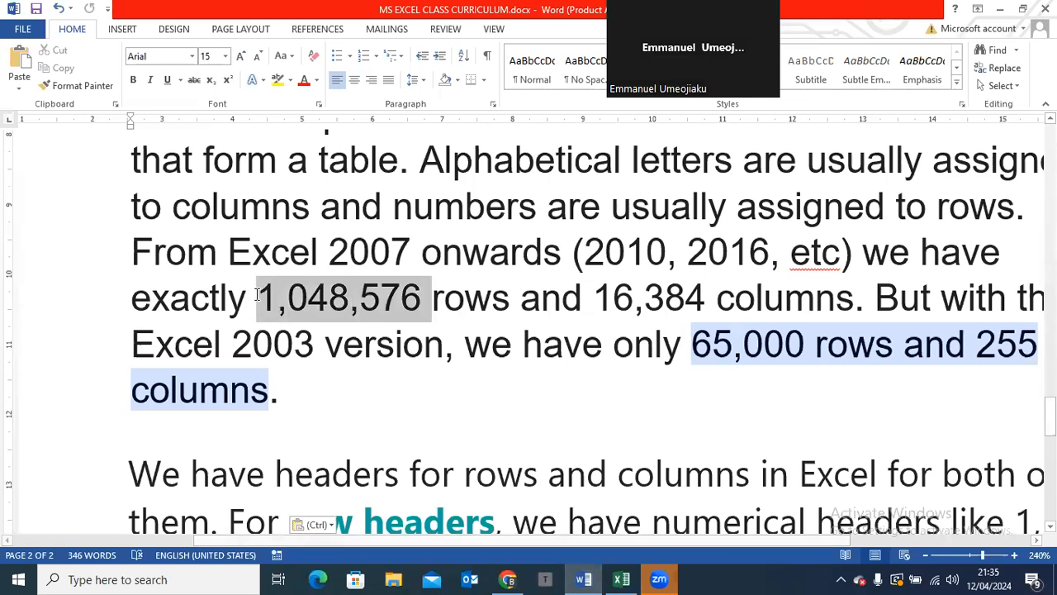
{"action": "left_click", "coordinate": [621, 579]}
{"action": "left_click", "coordinate": [44, 124]}
{"action": "type", "text": "a1"}
{"action": "left_click", "coordinate": [55, 187]}
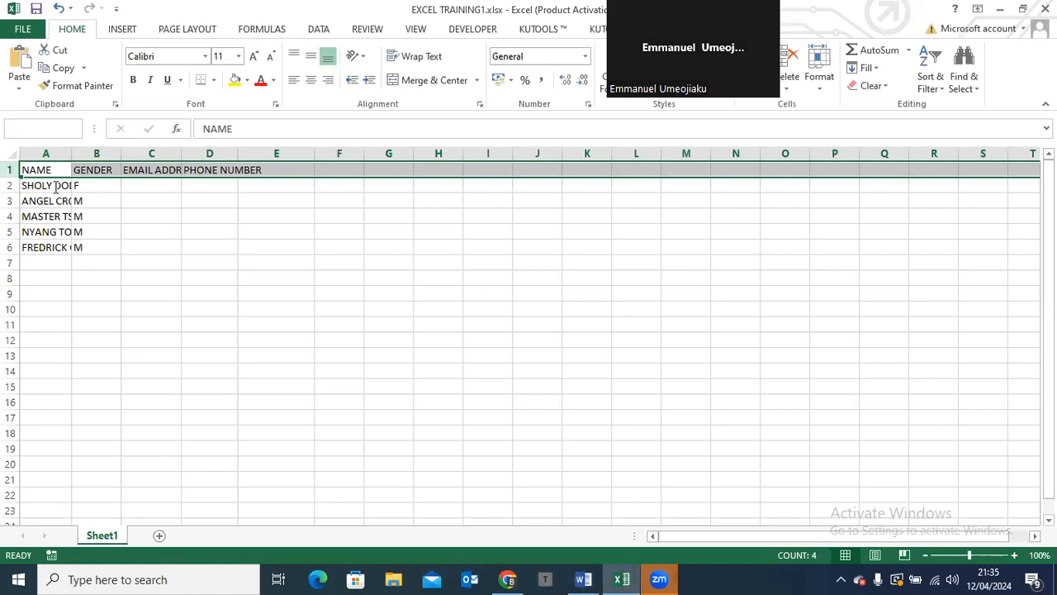
Try to jump to the last row using the copied number 1,048,576 in the cell reference
{"action": "left_click", "coordinate": [37, 131]}
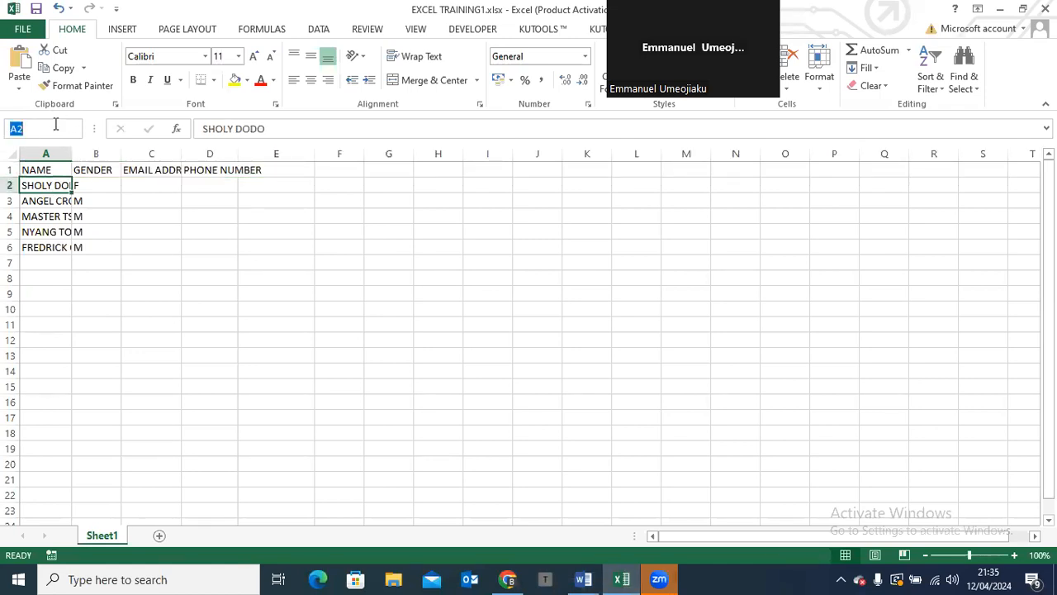
{"action": "left_click", "coordinate": [53, 126]}
{"action": "key", "text": "BackSpace"}
{"action": "key", "text": "ctrl+v"}
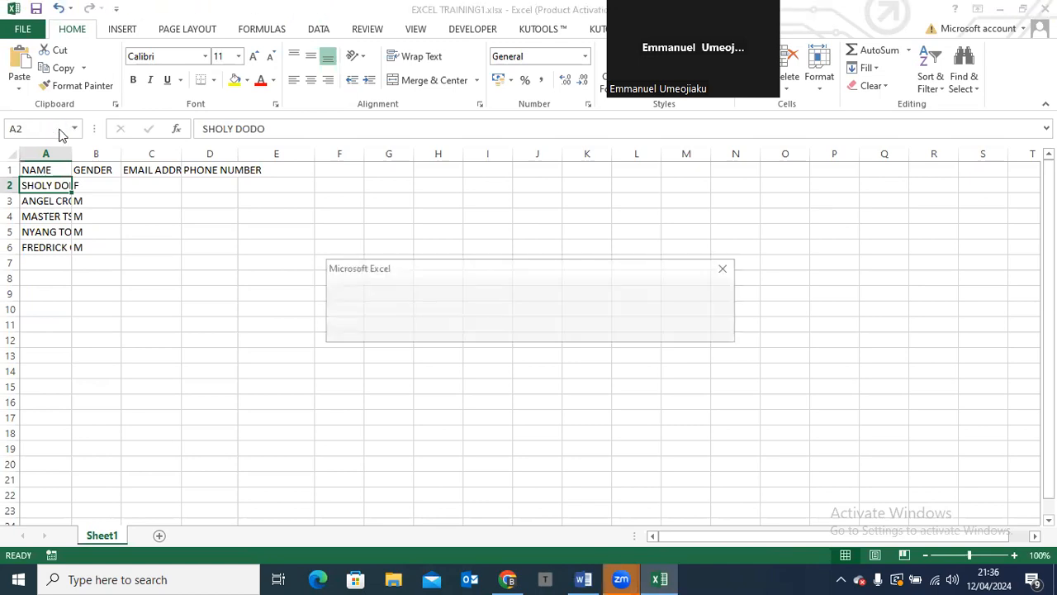
{"action": "left_click", "coordinate": [519, 330]}
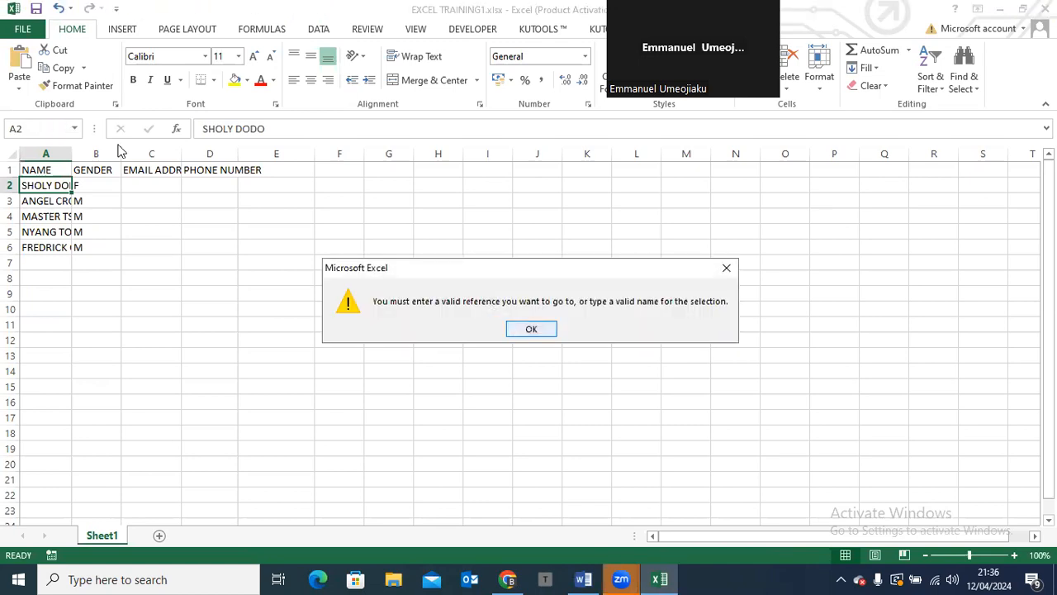
Go to cell A1048576 using the copied row count with its commas removed
{"action": "left_click", "coordinate": [35, 128]}
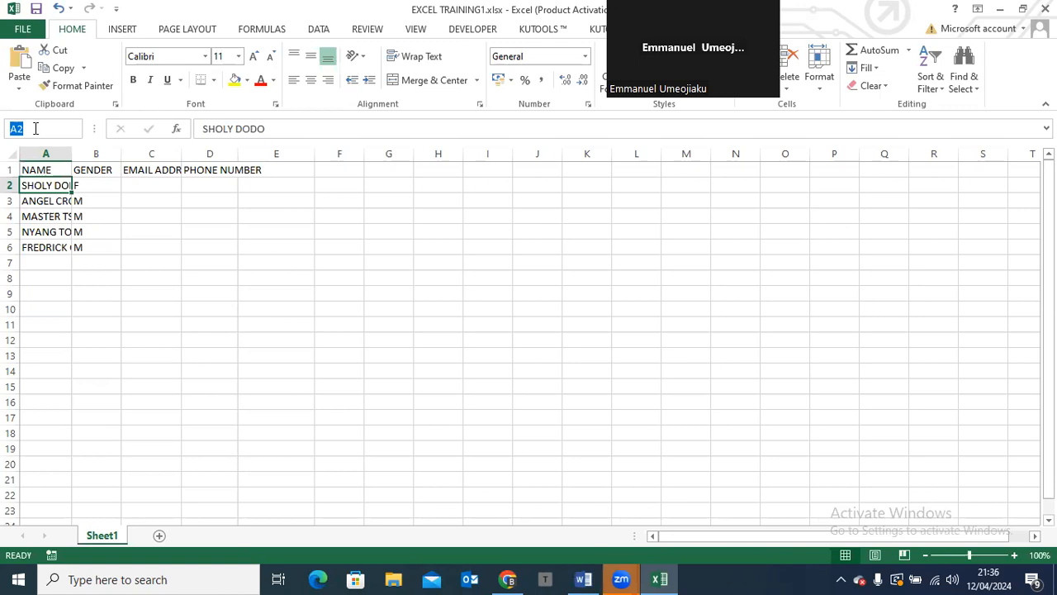
{"action": "left_click", "coordinate": [36, 128]}
{"action": "key", "text": "BackSpace"}
{"action": "key", "text": "ctrl+v"}
{"action": "left_click", "coordinate": [23, 128]}
{"action": "key", "text": "Delete"}
{"action": "left_click", "coordinate": [39, 128]}
{"action": "key", "text": "Delete"}
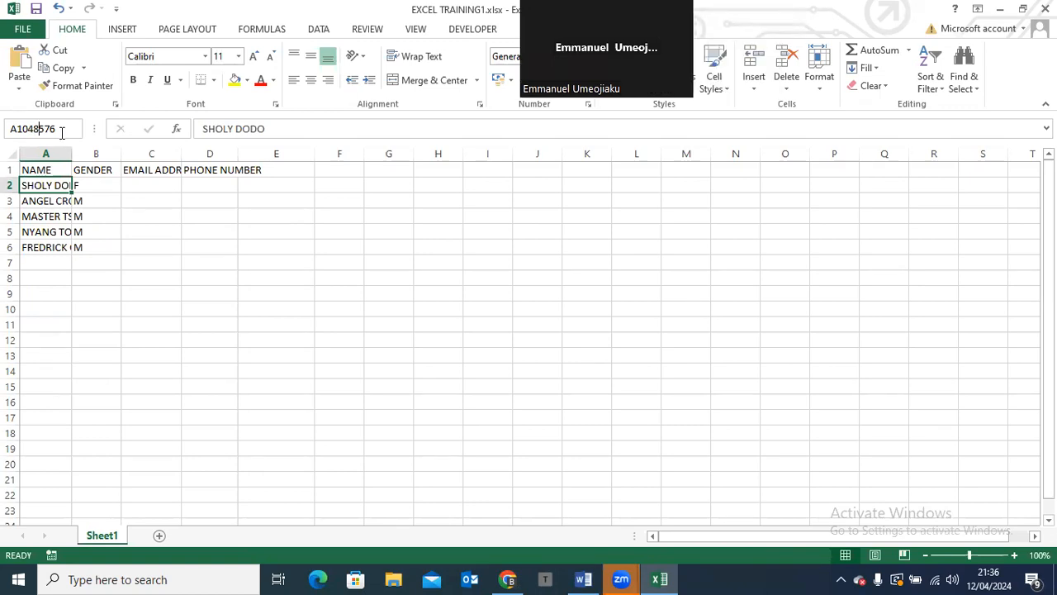
{"action": "key", "text": "Return"}
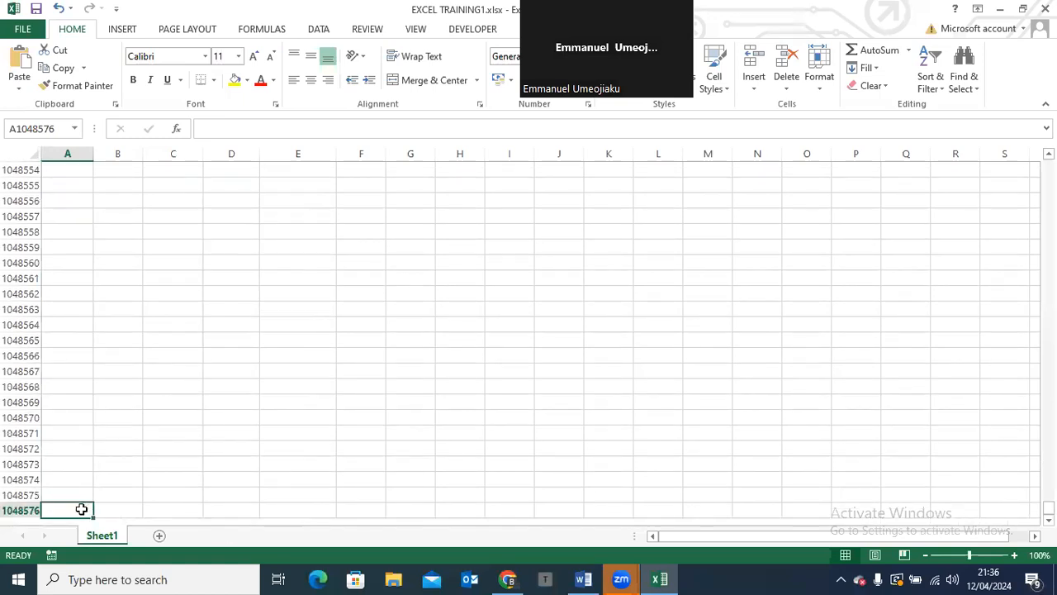
Select the entire row 1048576, inspect the end of the sheet below it, and return the view to row 1
{"action": "left_click", "coordinate": [12, 510]}
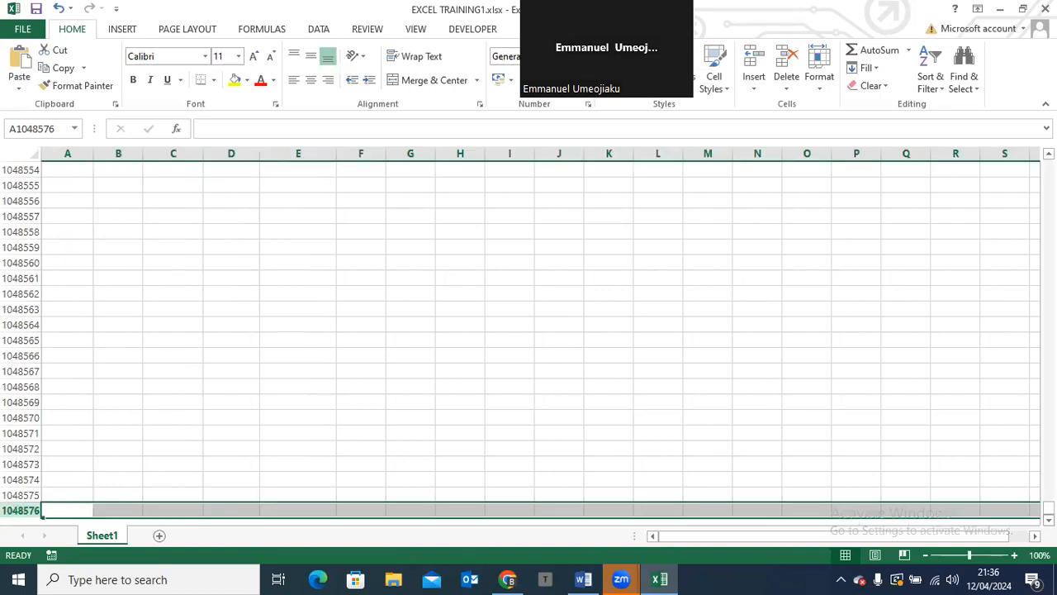
{"action": "scroll", "coordinate": [12, 464], "scroll_direction": "down", "scroll_amount": 2}
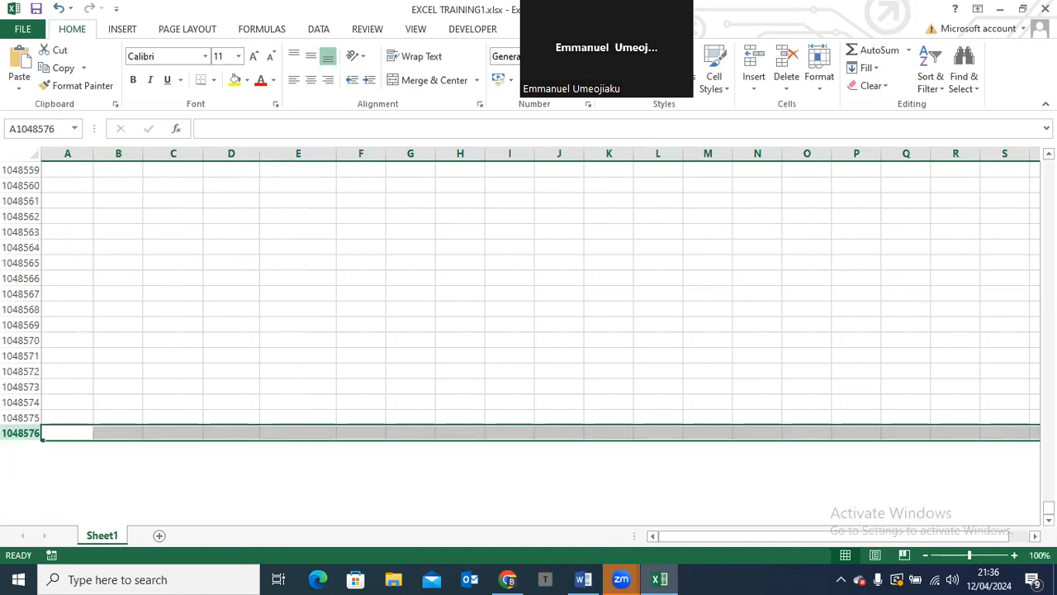
{"action": "left_click_drag", "start_coordinate": [1049, 507], "coordinate": [1049, 162]}
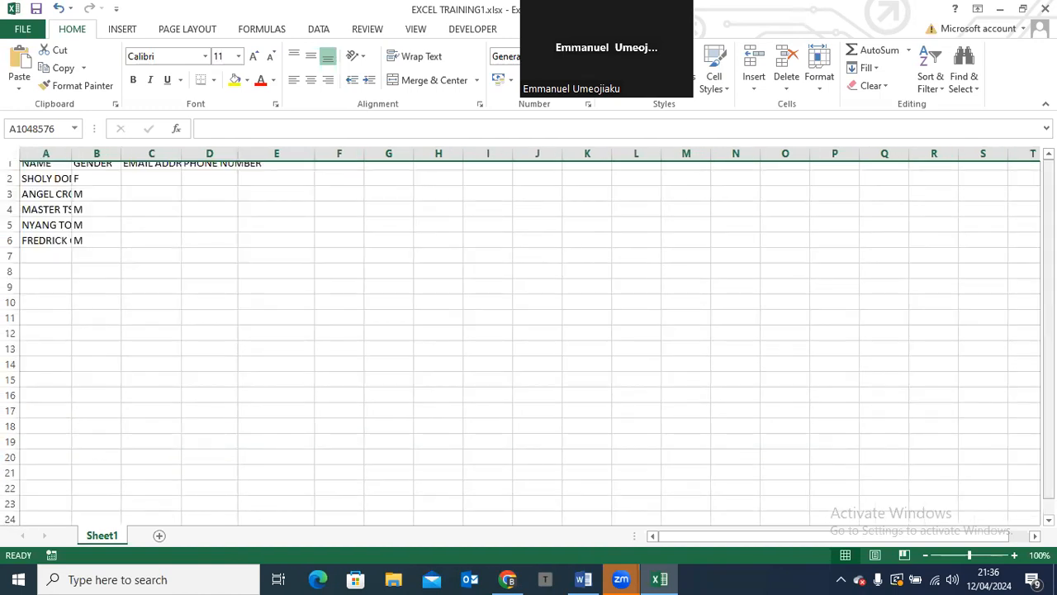
Try to jump to the last column of the worksheet with the reference XFP1
{"action": "left_click", "coordinate": [60, 128]}
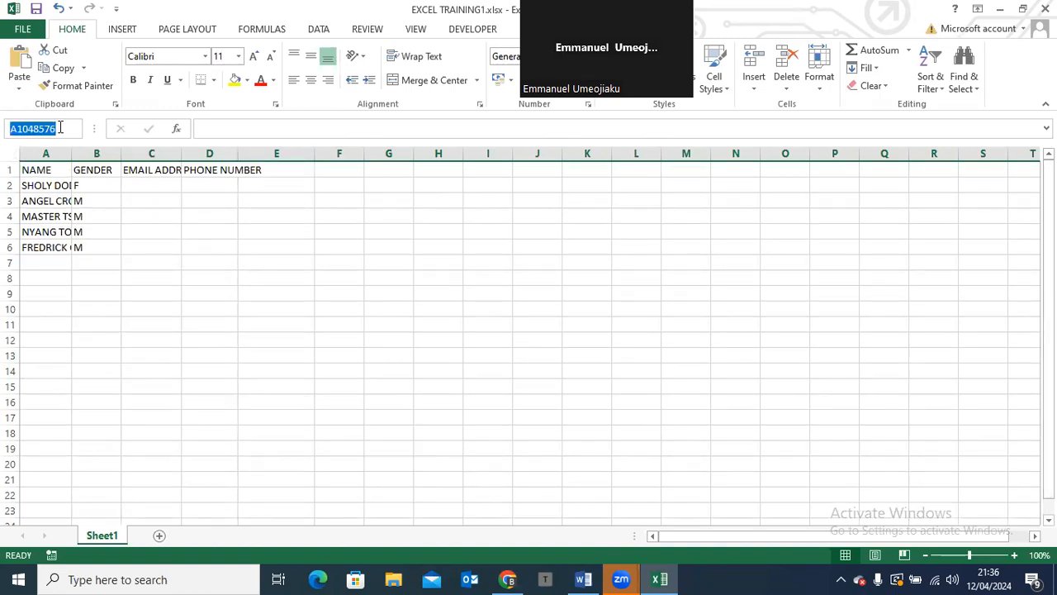
{"action": "type", "text": "x"}
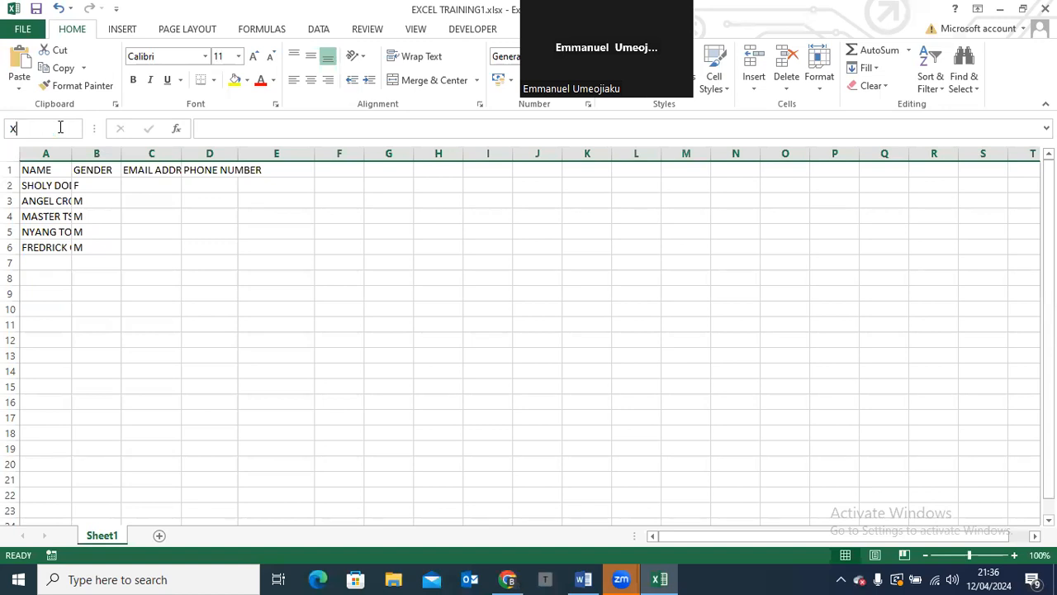
{"action": "type", "text": "P"}
{"action": "key", "text": "BackSpace"}
{"action": "type", "text": "FP1"}
{"action": "key", "text": "Return"}
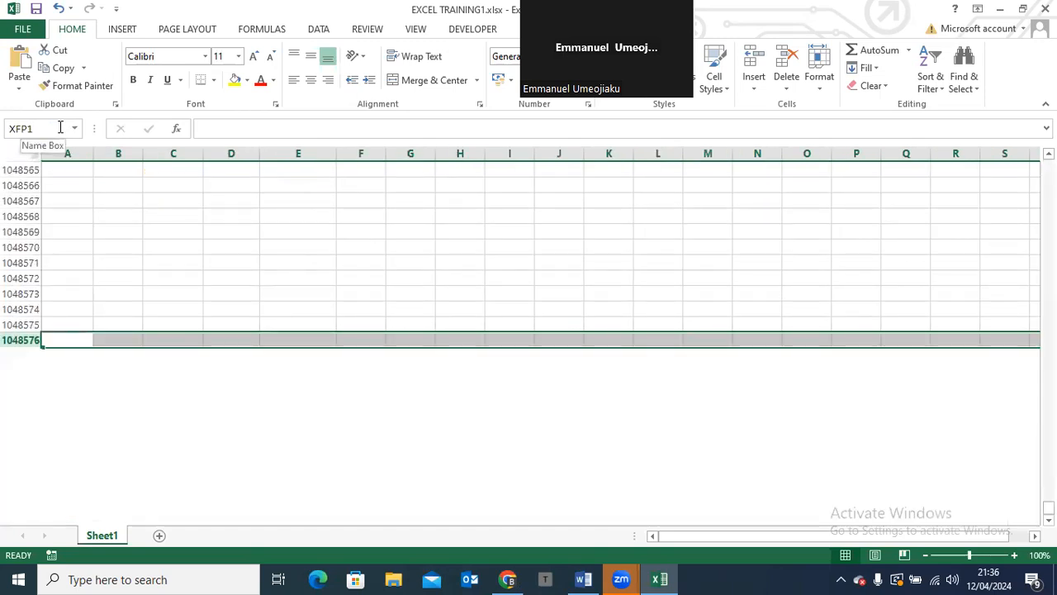
{"action": "left_click", "coordinate": [60, 127]}
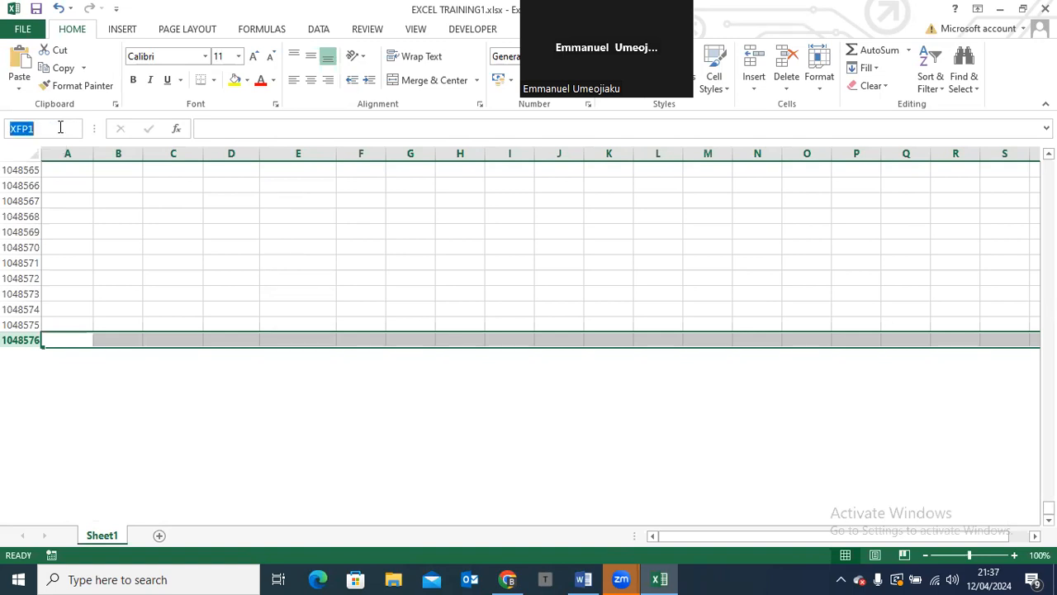
{"action": "left_click", "coordinate": [60, 128]}
{"action": "key", "text": "Return"}
{"action": "left_click", "coordinate": [60, 128]}
{"action": "key", "text": "Right"}
Switch to the Word curriculum, look up the letters of the last column in the headers paragraph, and return to the Excel worksheet
{"action": "left_click", "coordinate": [583, 579]}
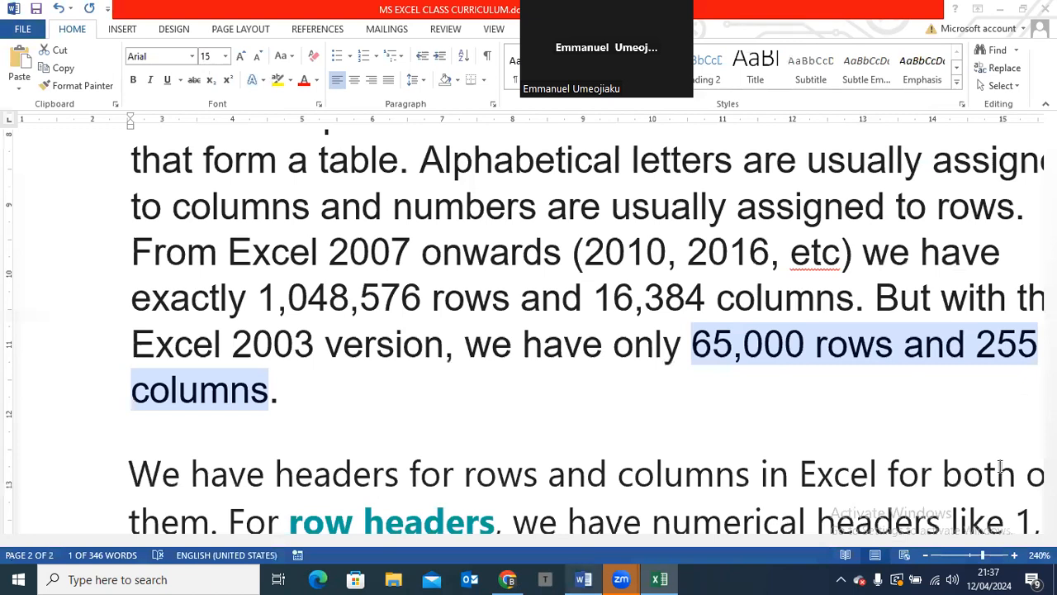
{"action": "left_click_drag", "start_coordinate": [1050, 415], "coordinate": [1051, 444]}
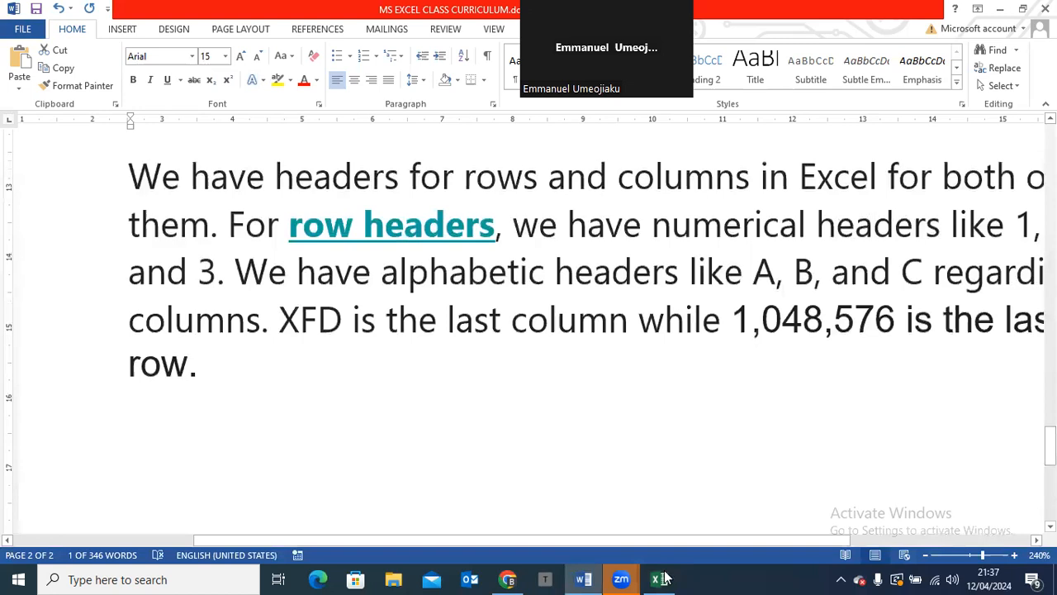
{"action": "mouse_move", "coordinate": [665, 579]}
{"action": "left_click", "coordinate": [634, 528]}
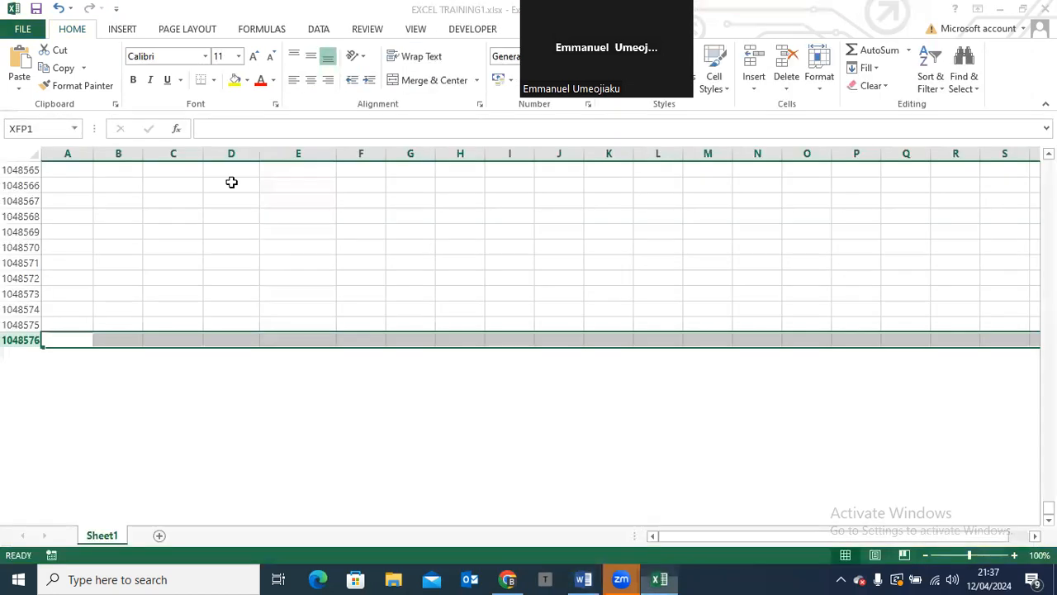
Go to cell XFD1 in the last column by correcting the mistyped cell reference
{"action": "left_click", "coordinate": [29, 127]}
{"action": "left_click", "coordinate": [28, 127]}
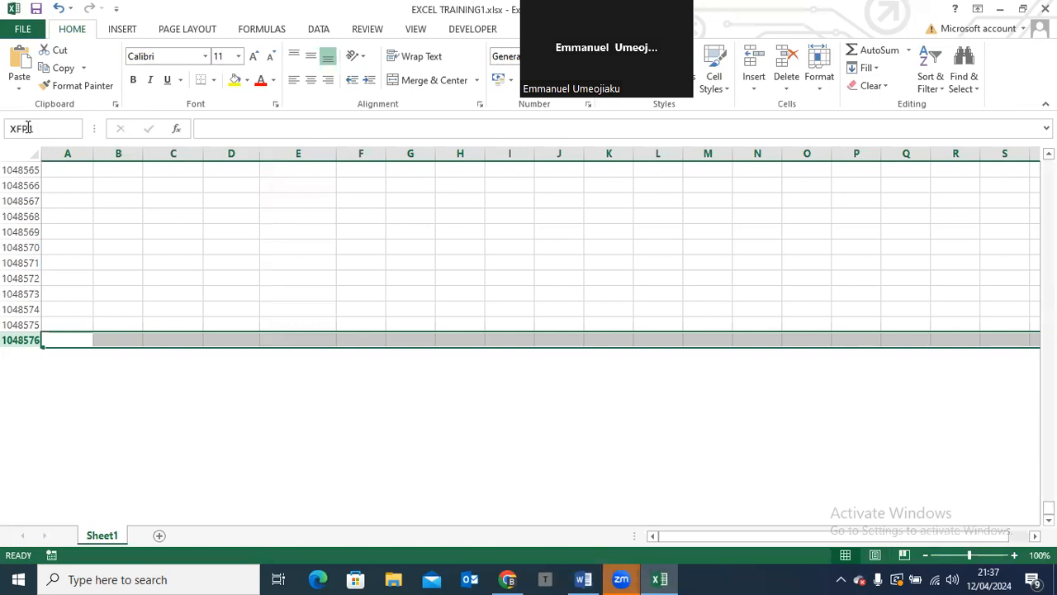
{"action": "key", "text": "BackSpace"}
{"action": "type", "text": "1"}
{"action": "type", "text": "D"}
{"action": "key", "text": "Return"}
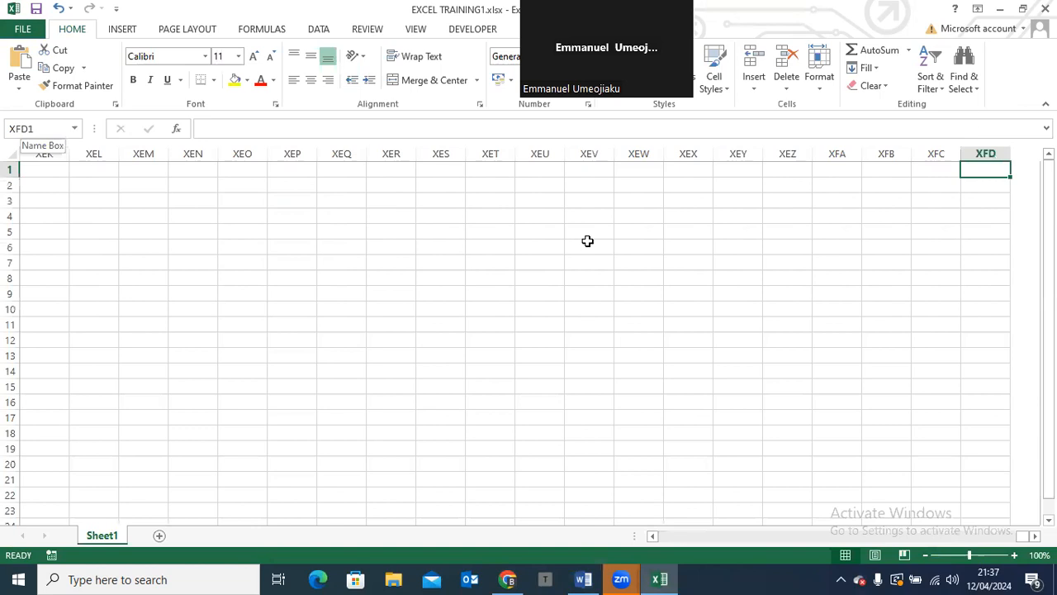
Select the entire column XFD, inspect the end of the sheet beyond it, and return the view to column A
{"action": "left_click", "coordinate": [996, 146]}
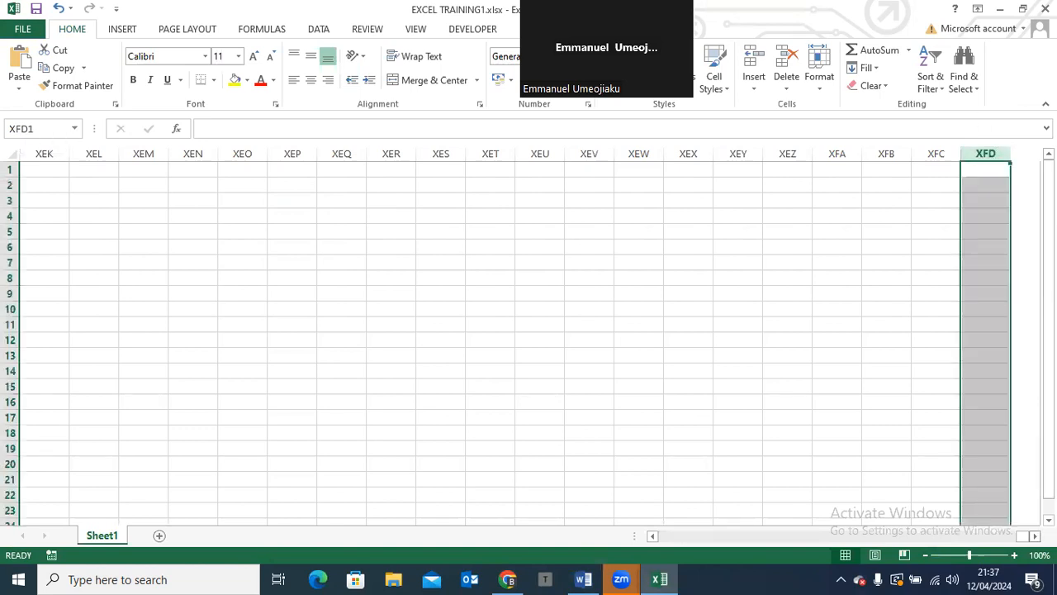
{"action": "scroll", "coordinate": [857, 305], "scroll_direction": "right", "scroll_amount": 3}
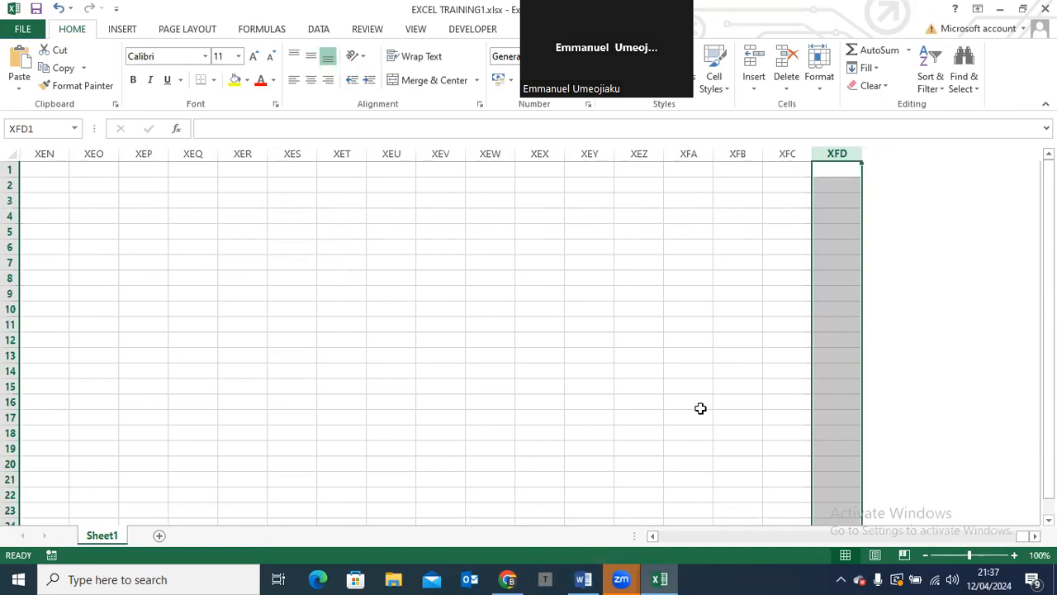
{"action": "left_click", "coordinate": [857, 536]}
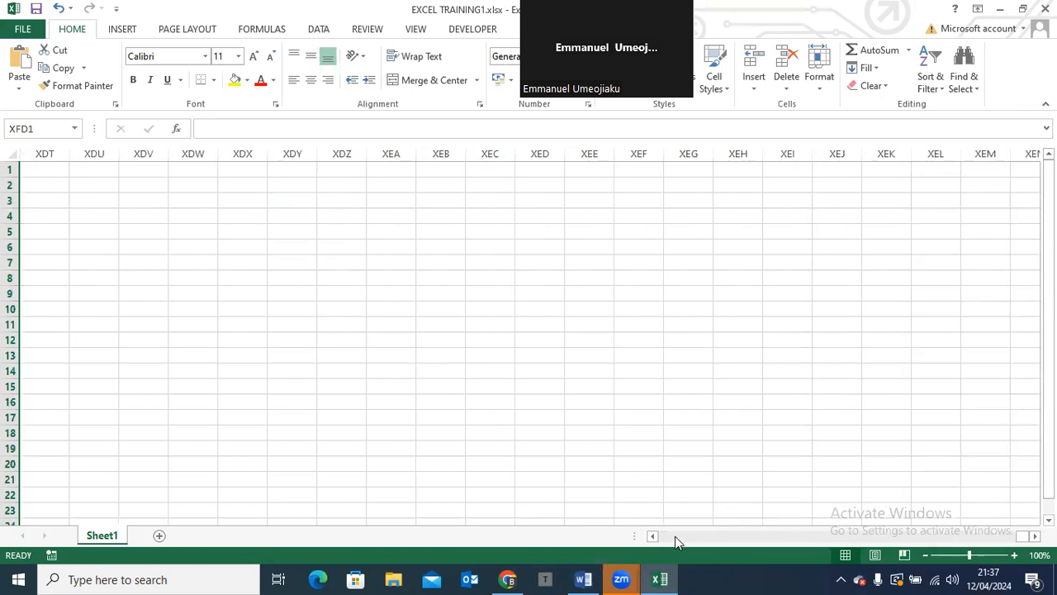
{"action": "left_click", "coordinate": [675, 536]}
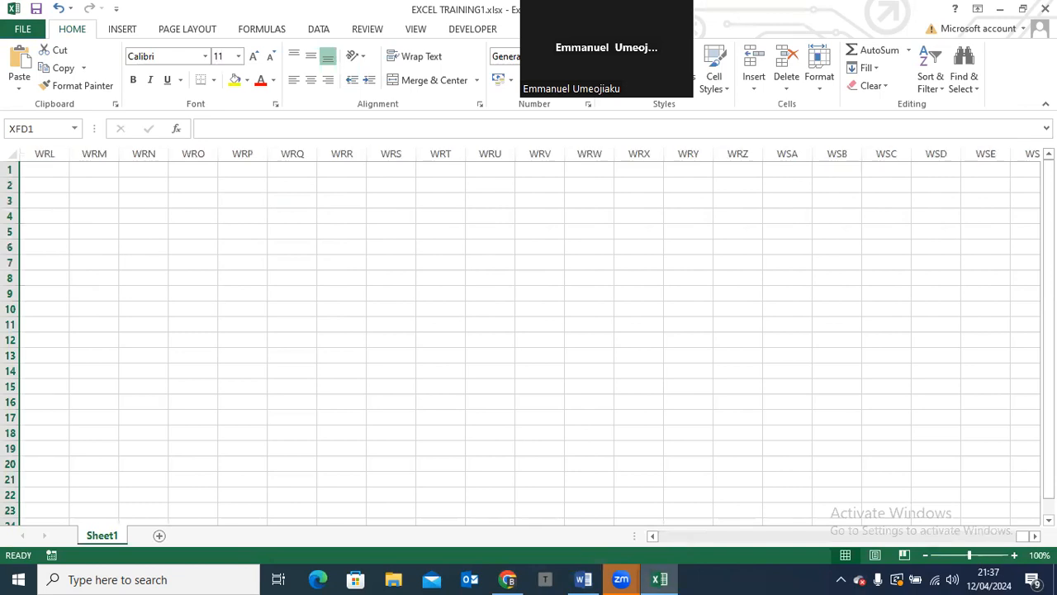
{"action": "left_click_drag", "start_coordinate": [1024, 536], "coordinate": [644, 520]}
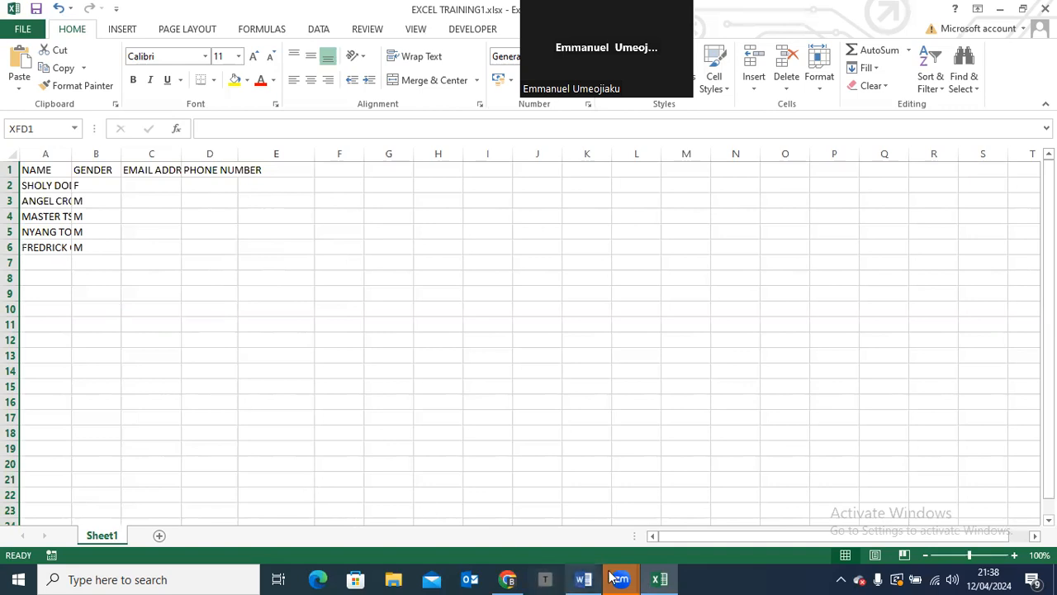
Bring up the screen sharing meeting controls of the Zoom session
{"action": "mouse_move", "coordinate": [612, 578]}
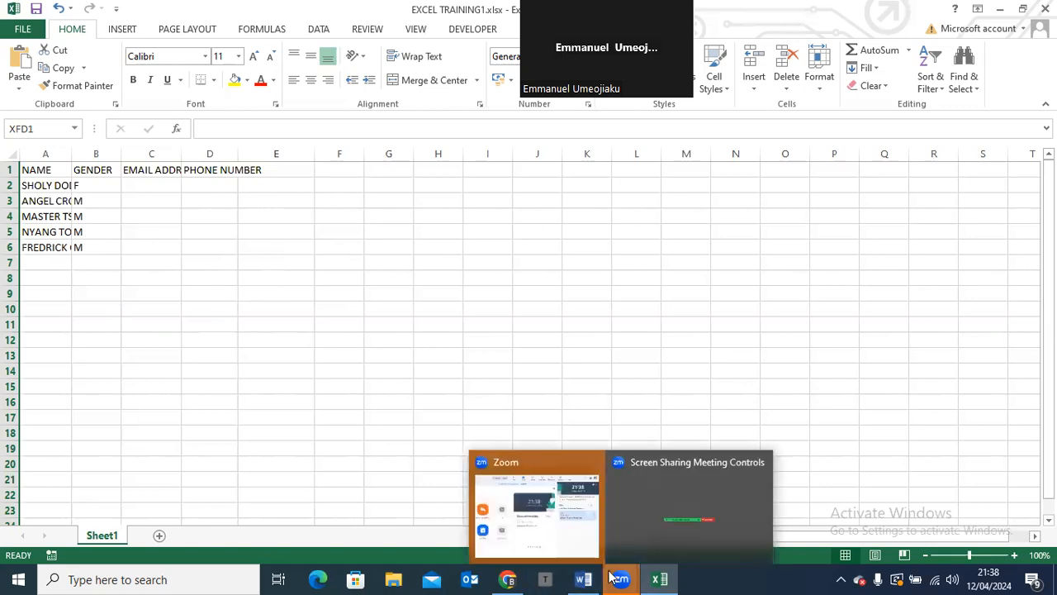
{"action": "left_click", "coordinate": [667, 507]}
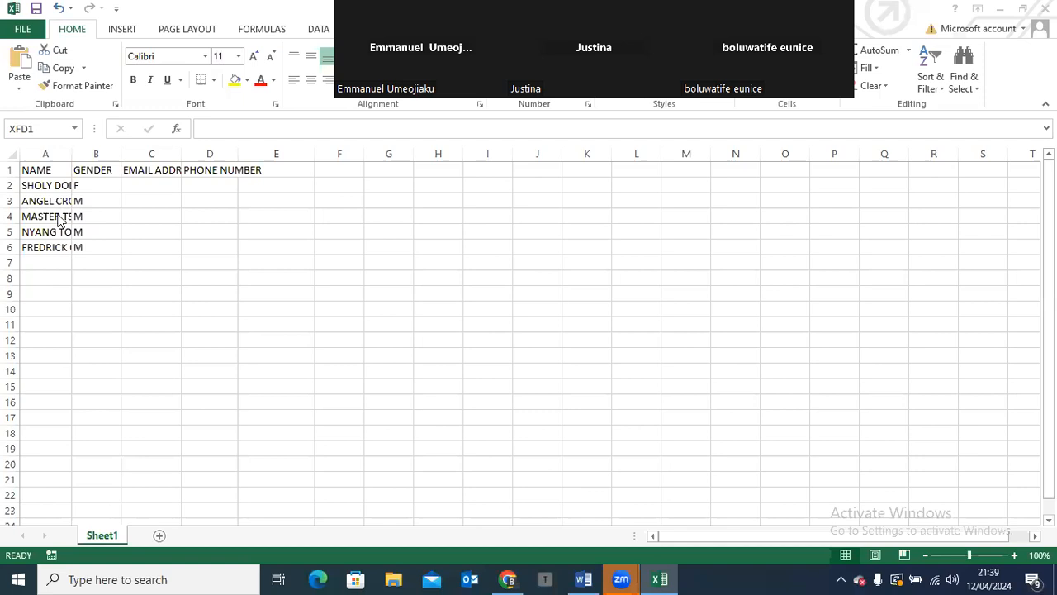
Switch to the Word curriculum, review the first contact topics at its start, and return to the Excel worksheet
{"action": "left_click", "coordinate": [582, 579]}
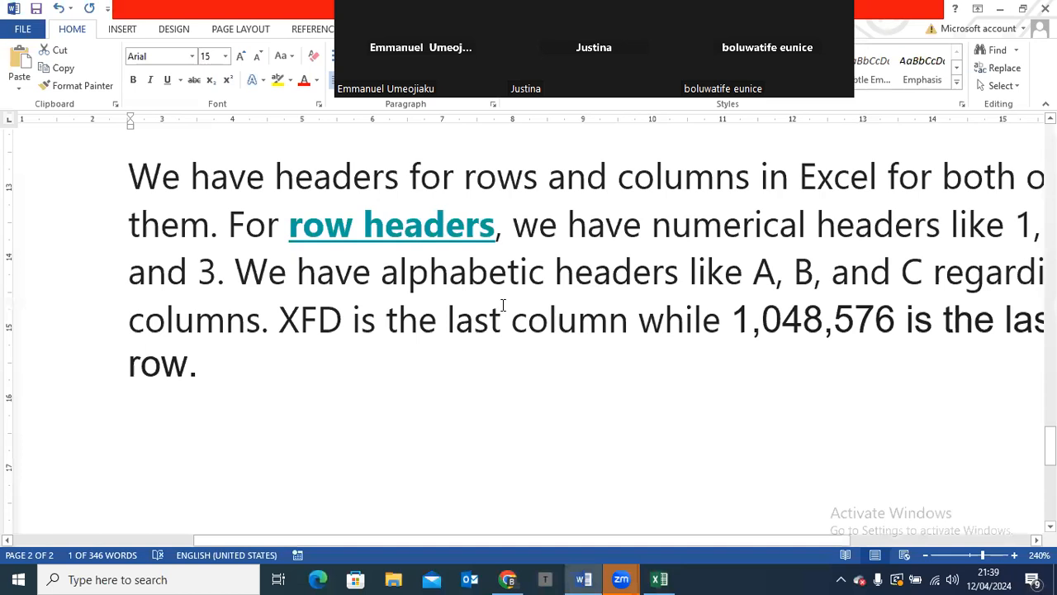
{"action": "key", "text": "ctrl+Home"}
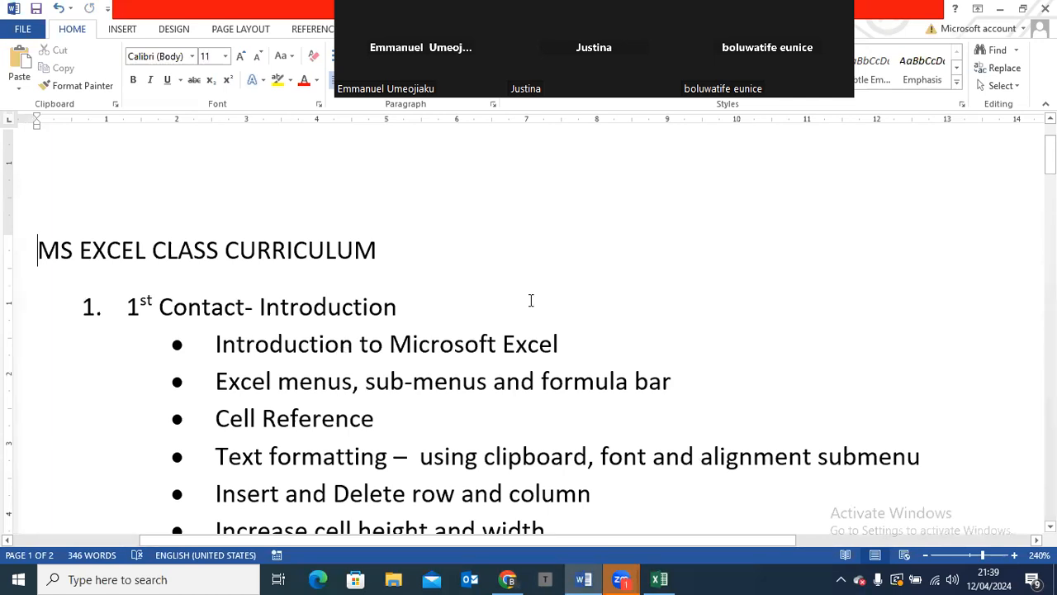
{"action": "left_click", "coordinate": [658, 578]}
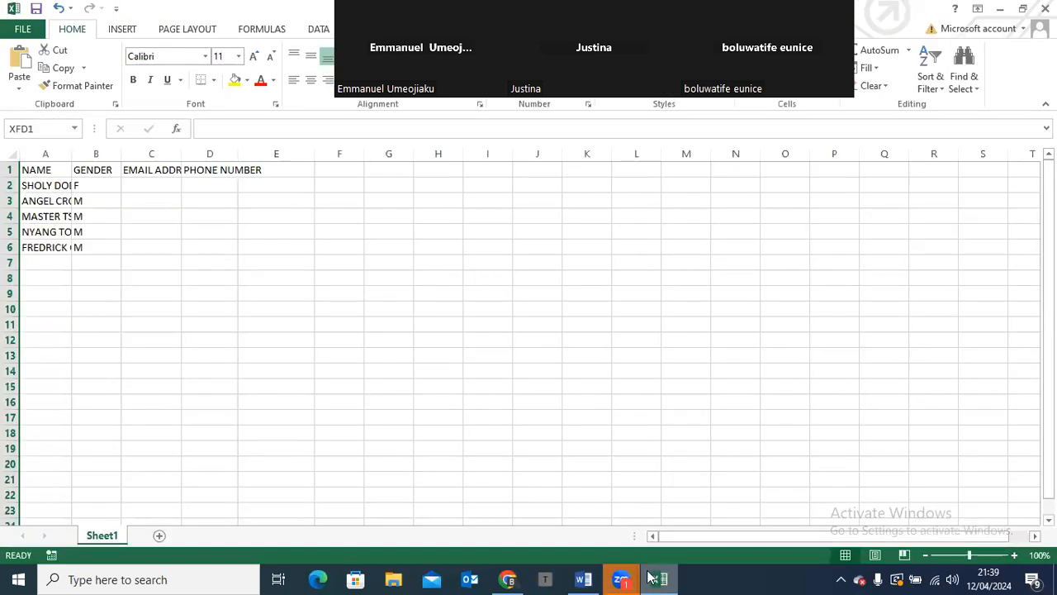
Select cell C5 and examine the font name, font size and border options available for it, leaving them unapplied
{"action": "left_click", "coordinate": [128, 233]}
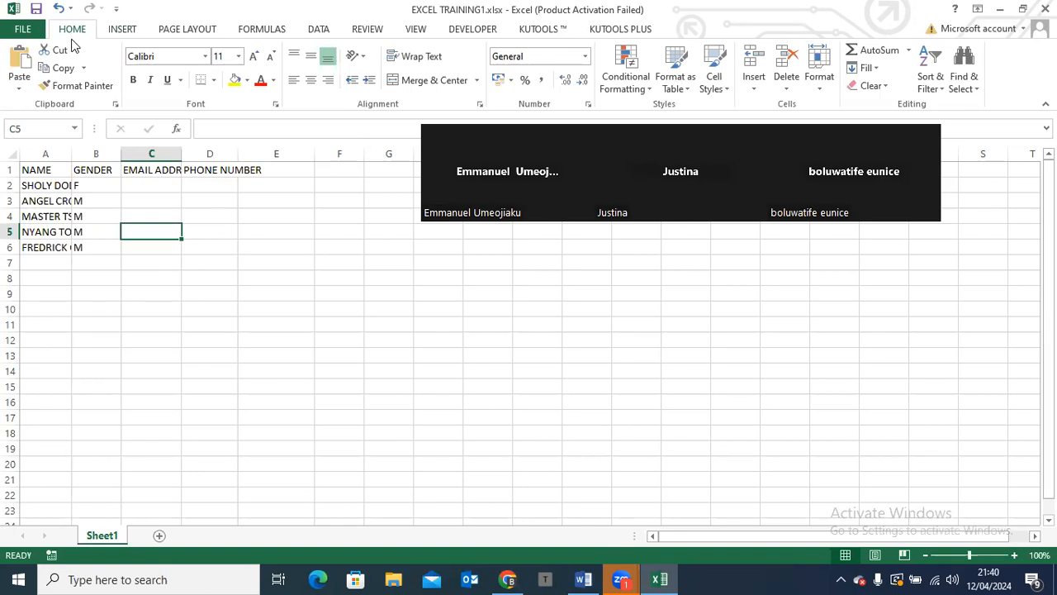
{"action": "left_click", "coordinate": [161, 55]}
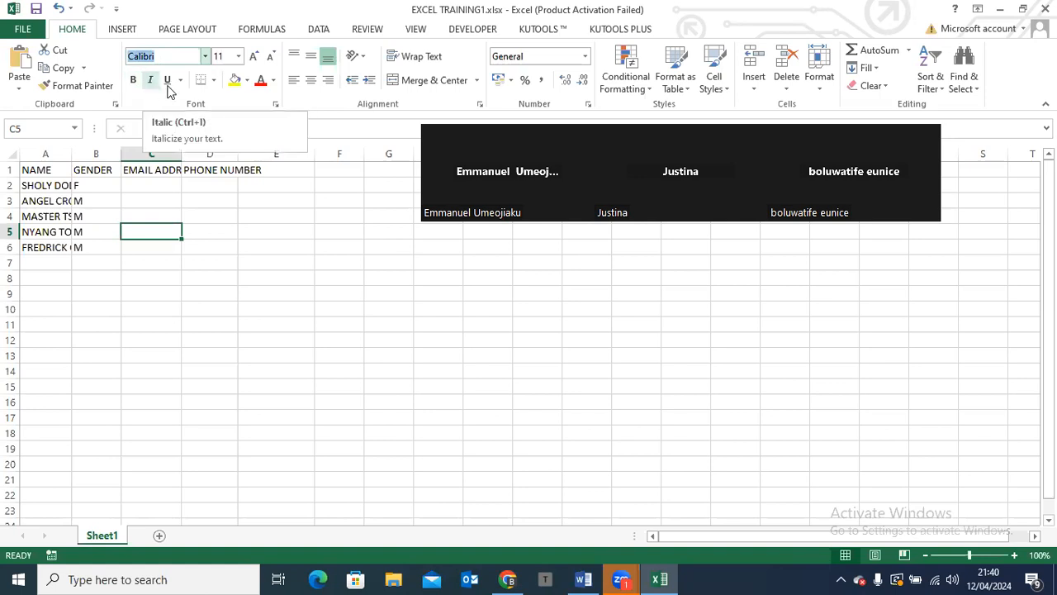
{"action": "left_click", "coordinate": [220, 55]}
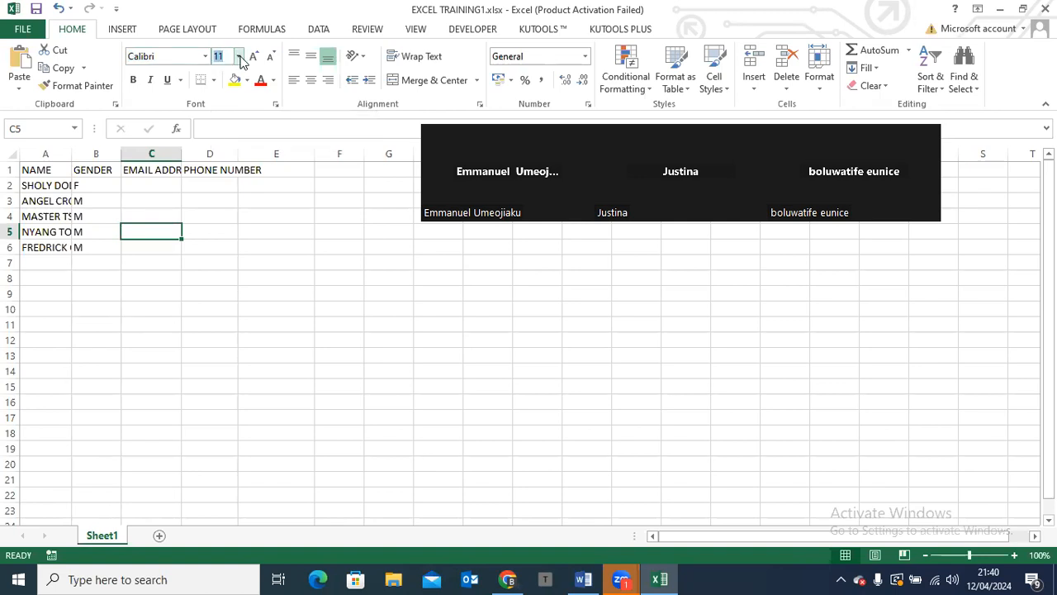
{"action": "left_click", "coordinate": [214, 83]}
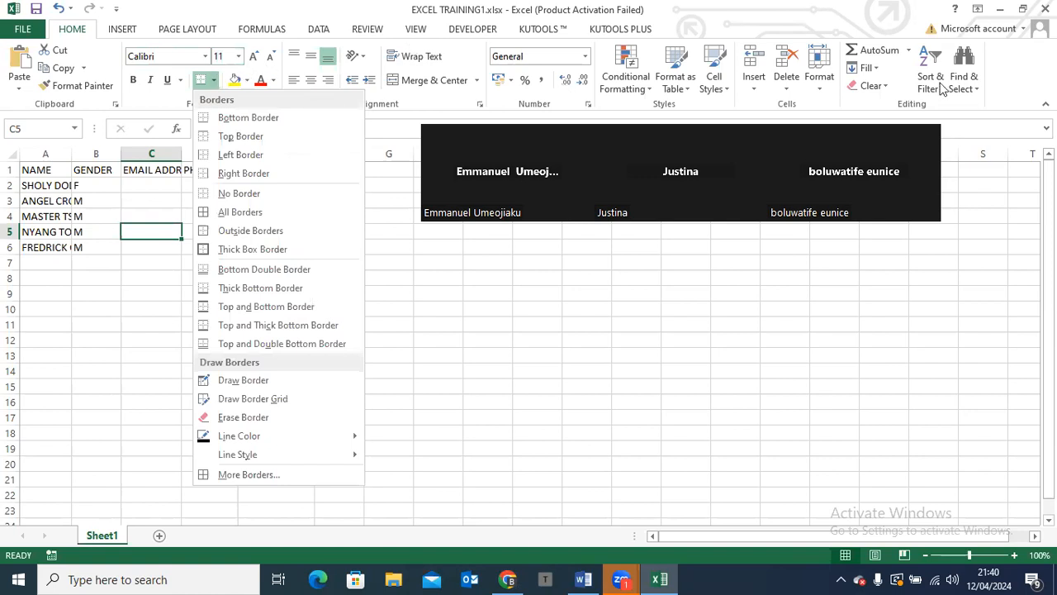
{"action": "left_click", "coordinate": [1016, 96]}
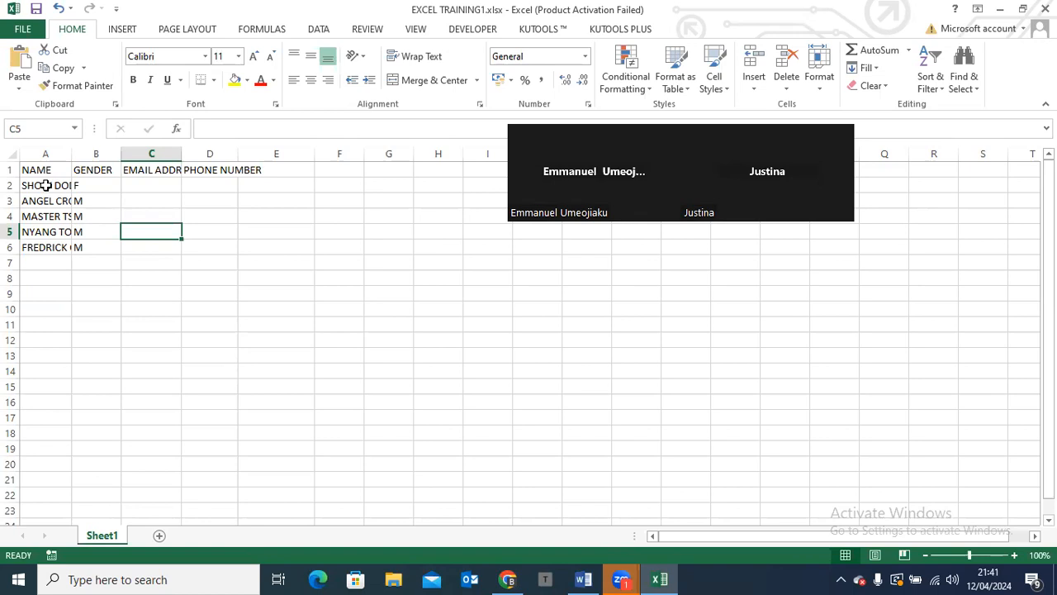
Select filled and empty cells around the sheet, including A2, G7, F4, G13, K8 and F5, and examine each one's cell reference
{"action": "left_click", "coordinate": [46, 185]}
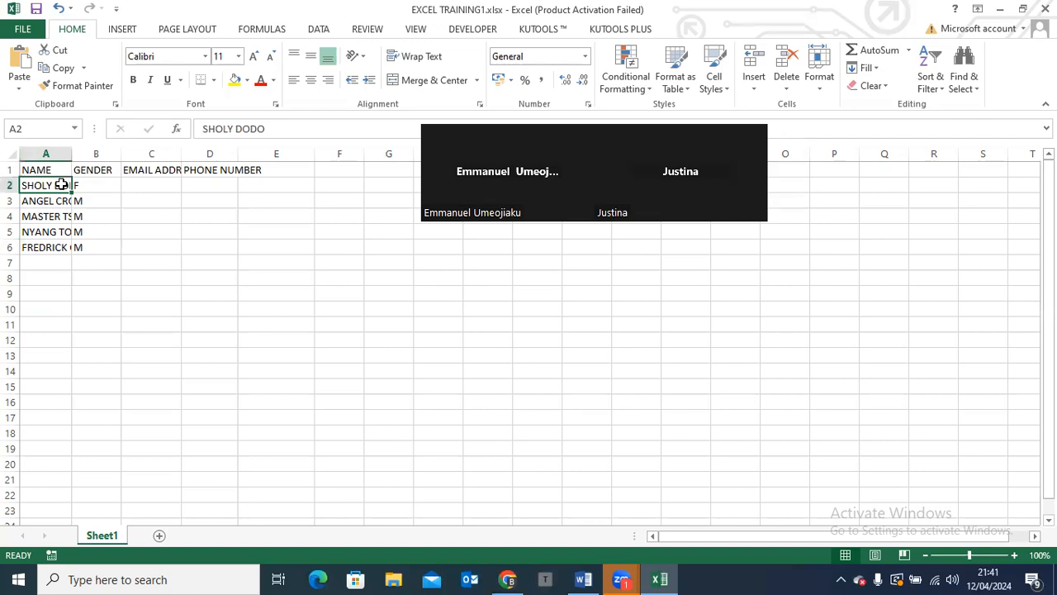
{"action": "left_click", "coordinate": [279, 261]}
{"action": "left_click", "coordinate": [375, 264]}
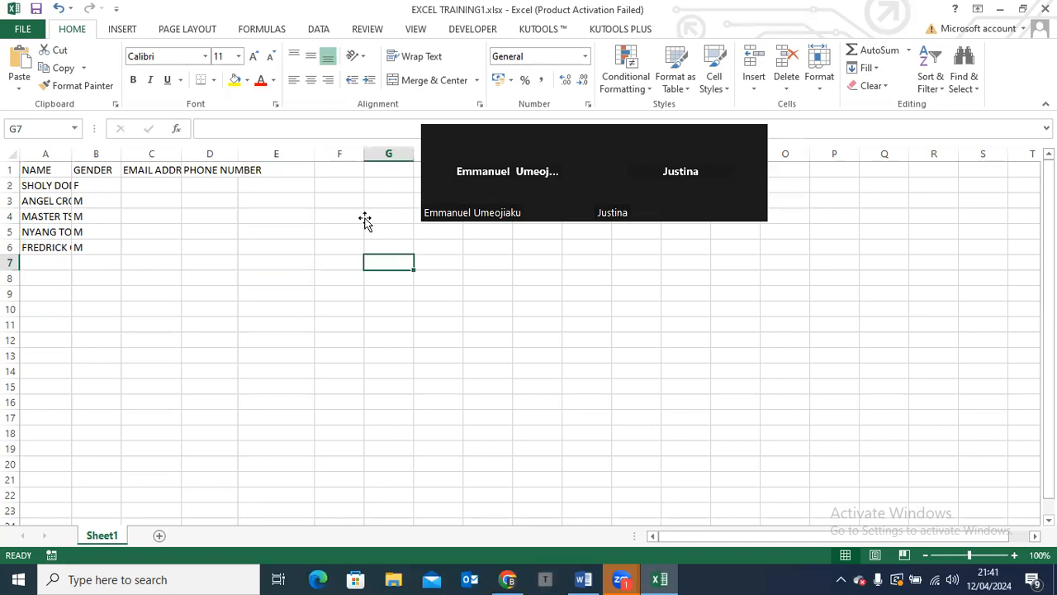
{"action": "left_click", "coordinate": [365, 220]}
{"action": "key", "text": "Left"}
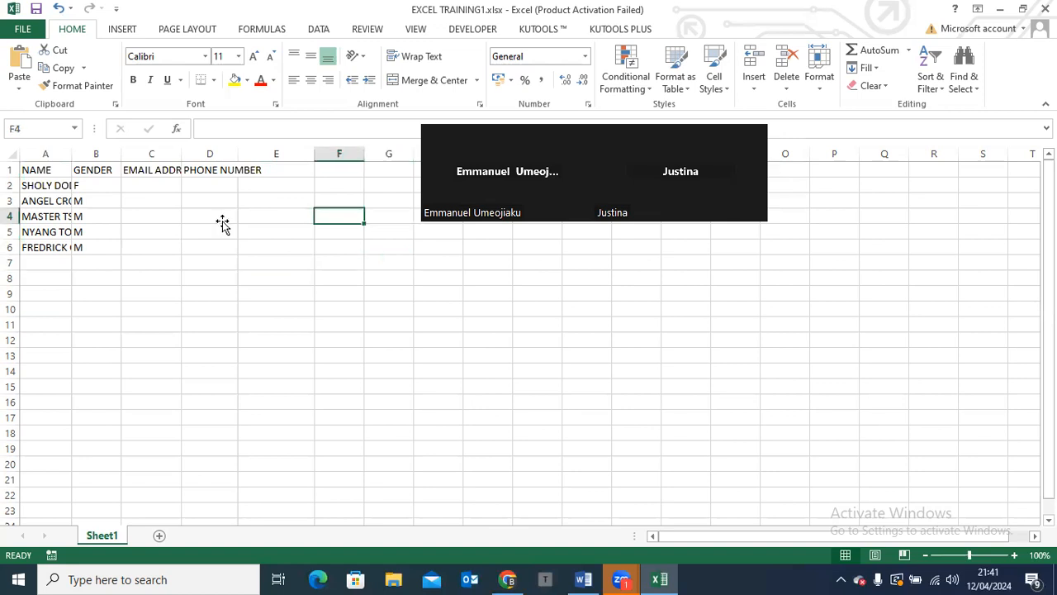
{"action": "left_click", "coordinate": [223, 223]}
{"action": "left_click", "coordinate": [382, 347]}
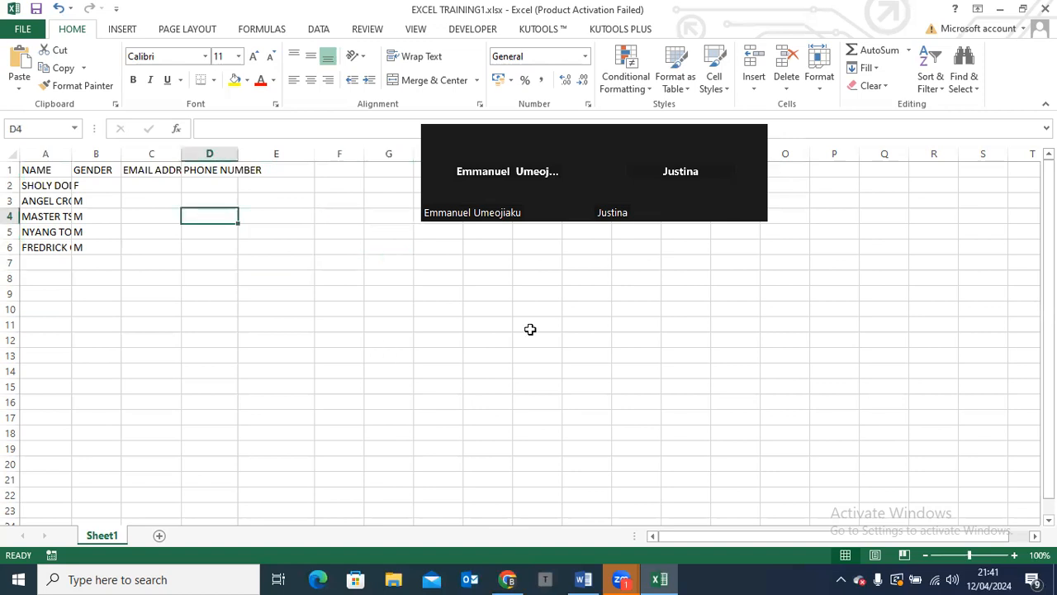
{"action": "left_click", "coordinate": [608, 354]}
{"action": "left_click", "coordinate": [582, 281]}
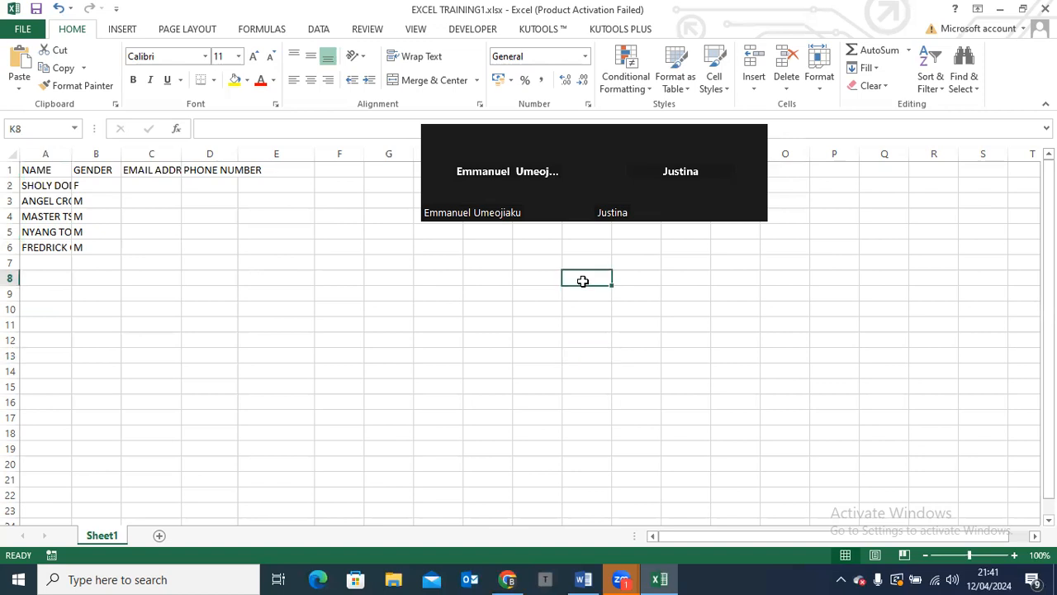
{"action": "left_click", "coordinate": [326, 233]}
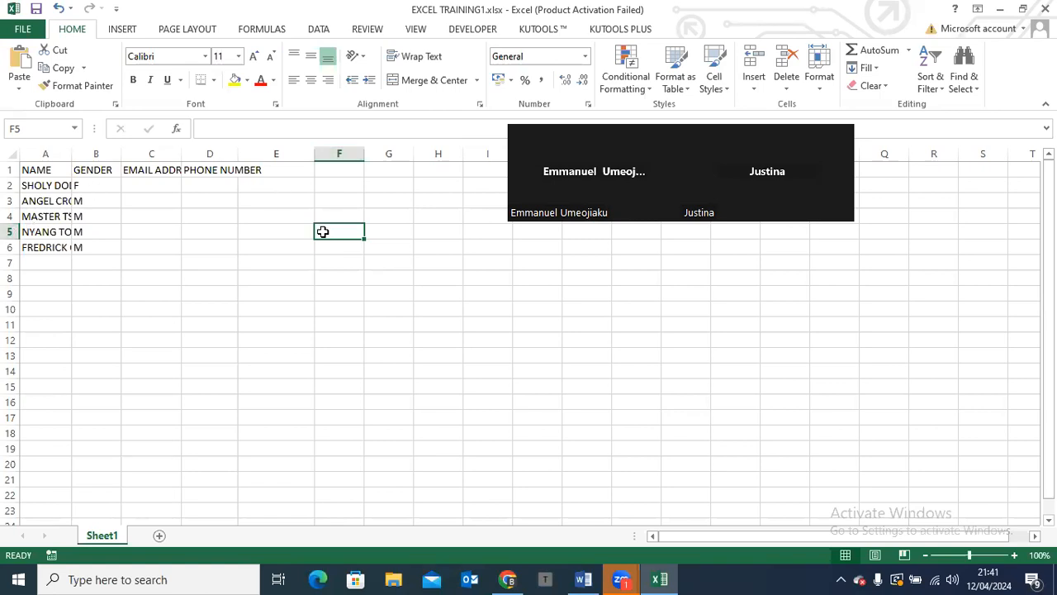
Examine the formula bar contents for the empty cell D9 and for the EMAIL ADDRESS and PHONE NUMBER header cells
{"action": "left_click", "coordinate": [212, 291]}
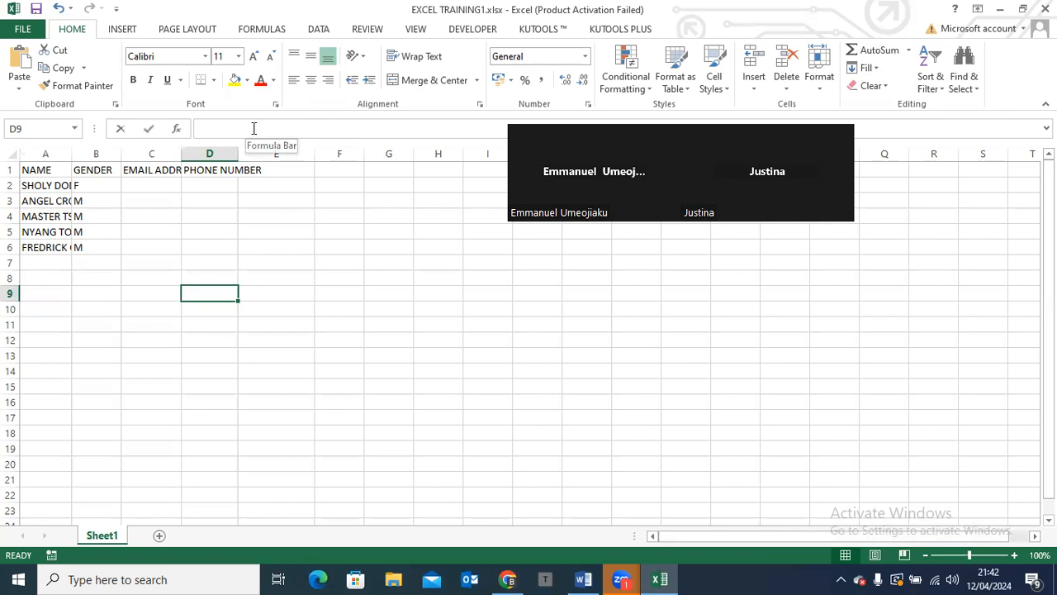
{"action": "left_click", "coordinate": [253, 128]}
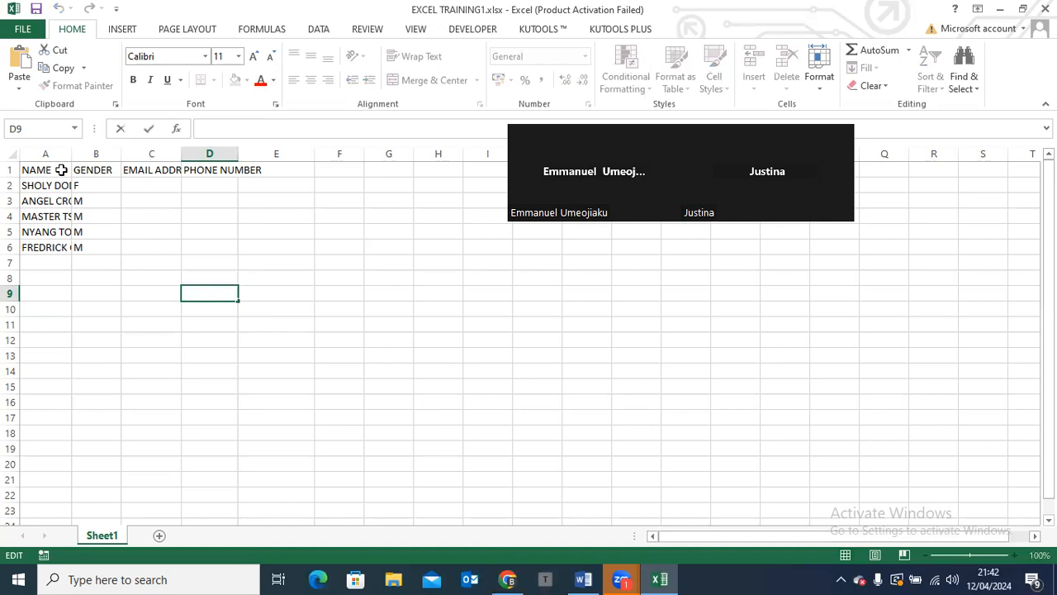
{"action": "left_click", "coordinate": [158, 168]}
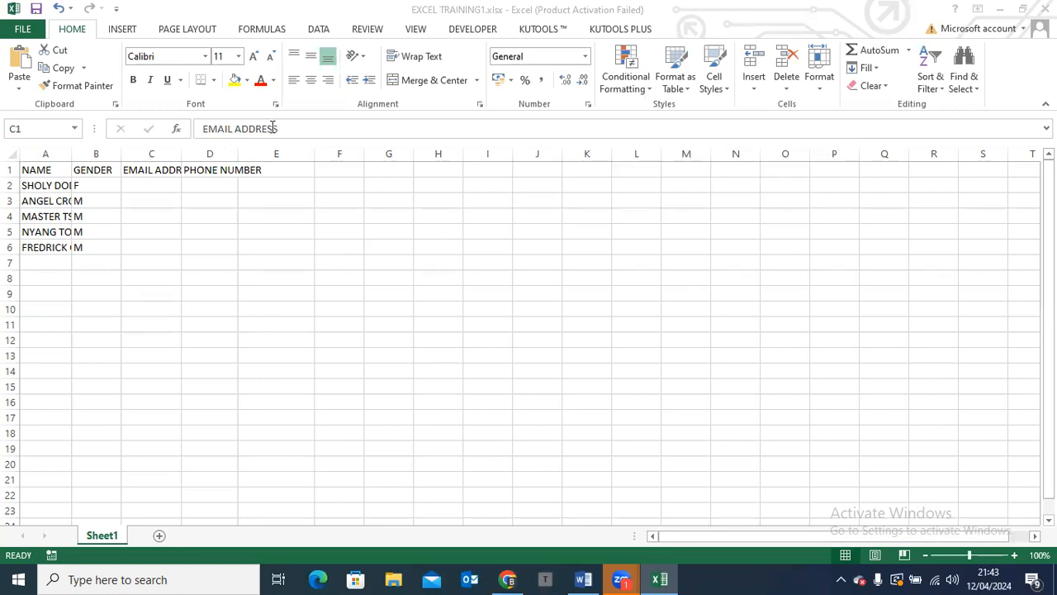
{"action": "left_click", "coordinate": [194, 204]}
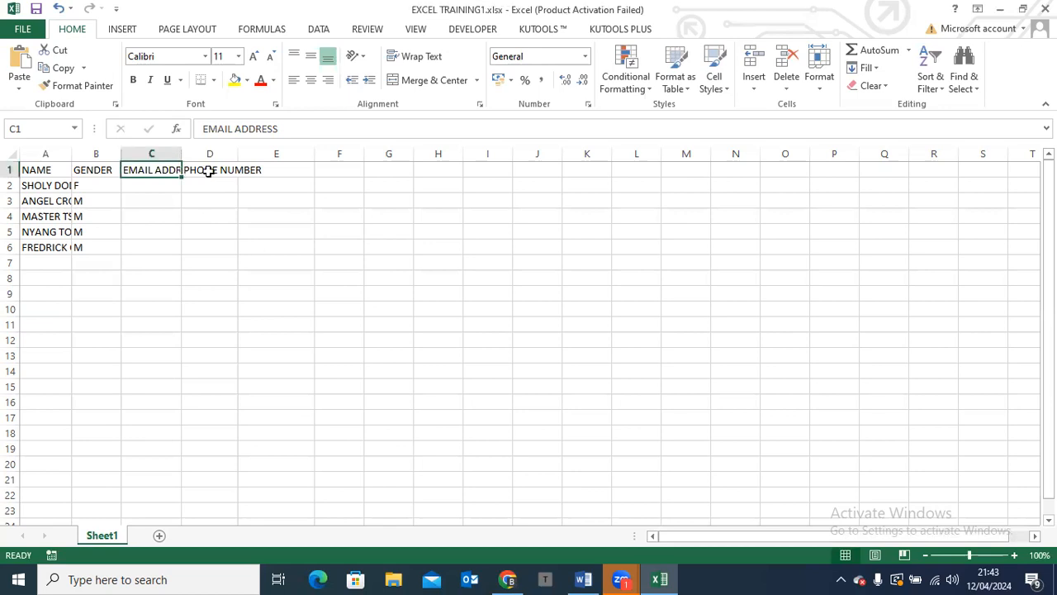
{"action": "left_click", "coordinate": [209, 170]}
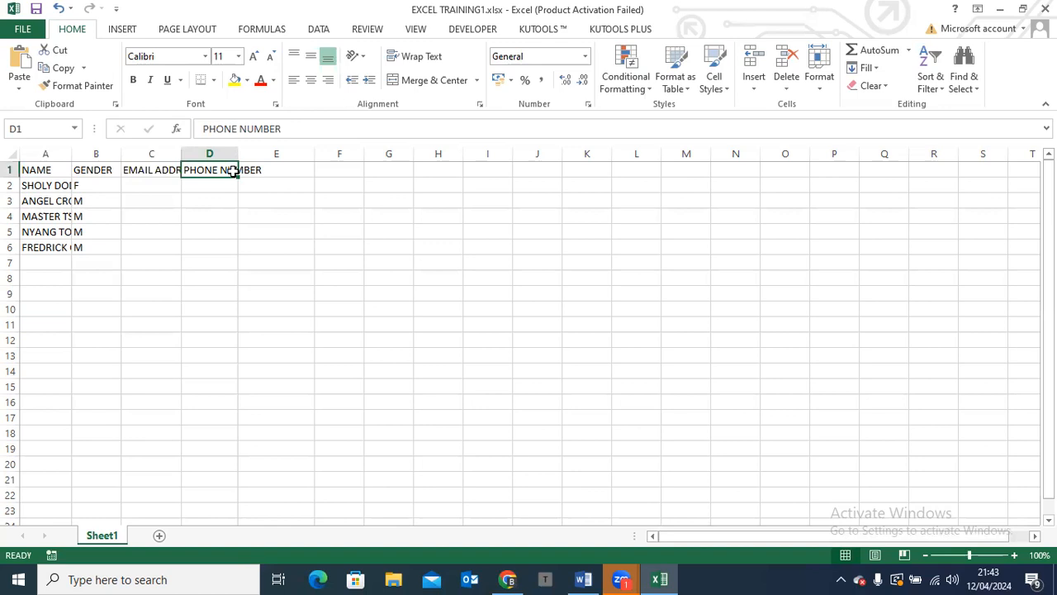
{"action": "left_click", "coordinate": [171, 170]}
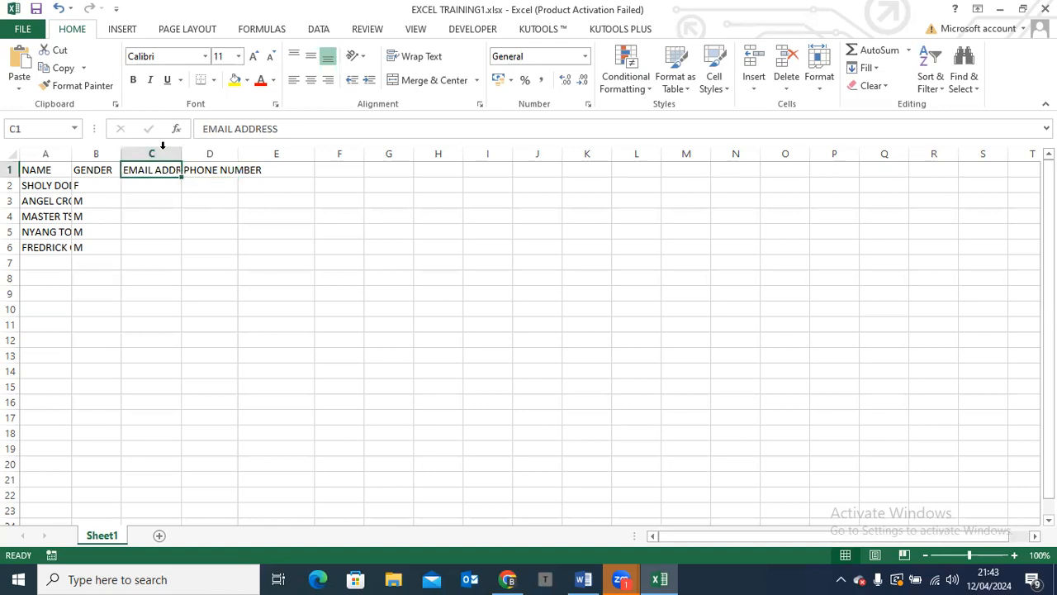
Set the EMAIL ADDRESS column's width to 15, and undo the change
{"action": "left_click", "coordinate": [159, 148]}
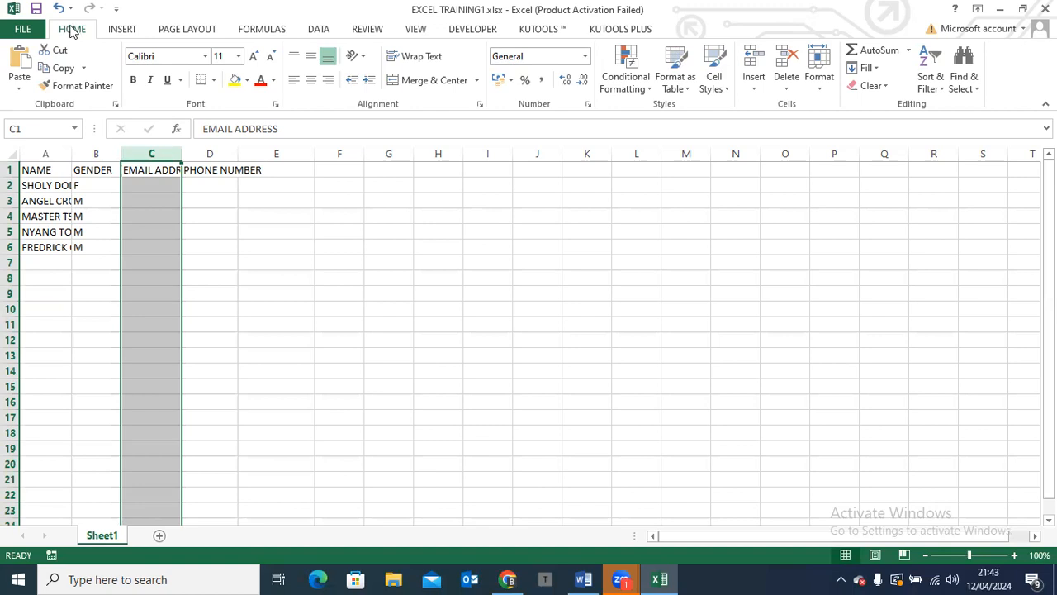
{"action": "left_click", "coordinate": [816, 89]}
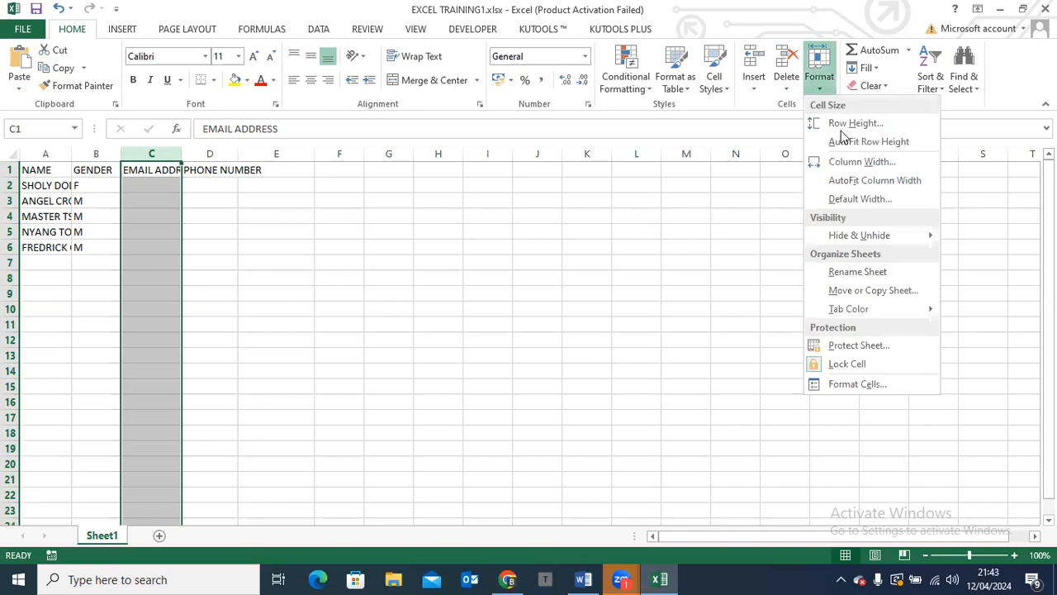
{"action": "left_click", "coordinate": [890, 162]}
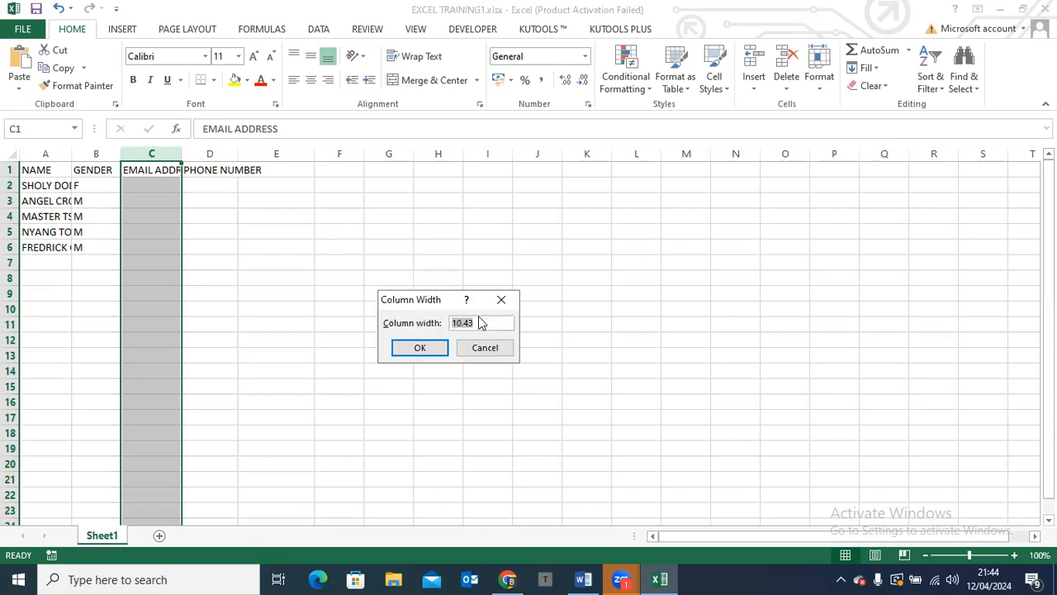
{"action": "type", "text": "15"}
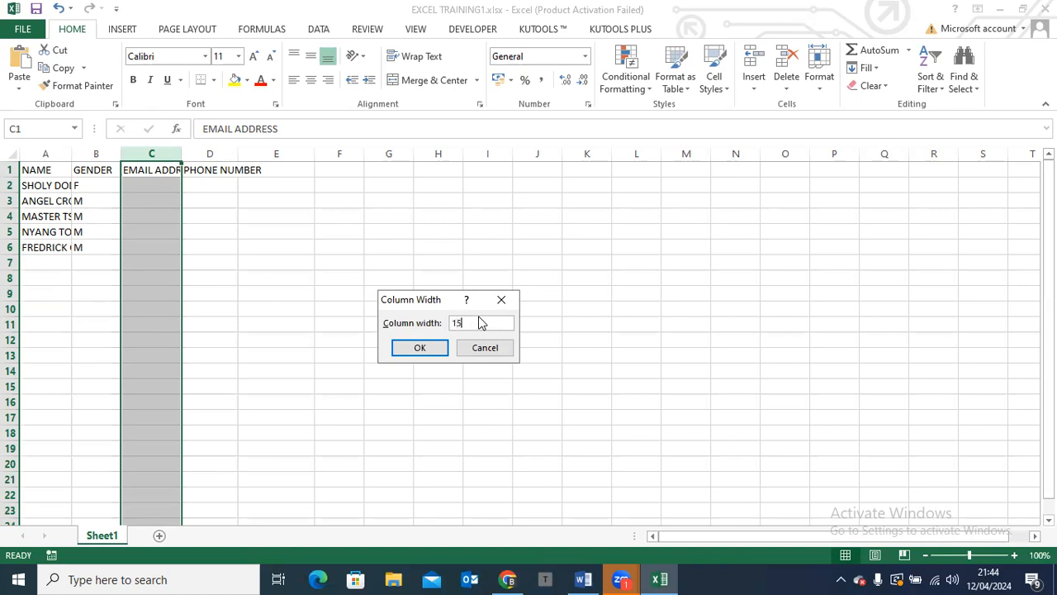
{"action": "left_click", "coordinate": [418, 348]}
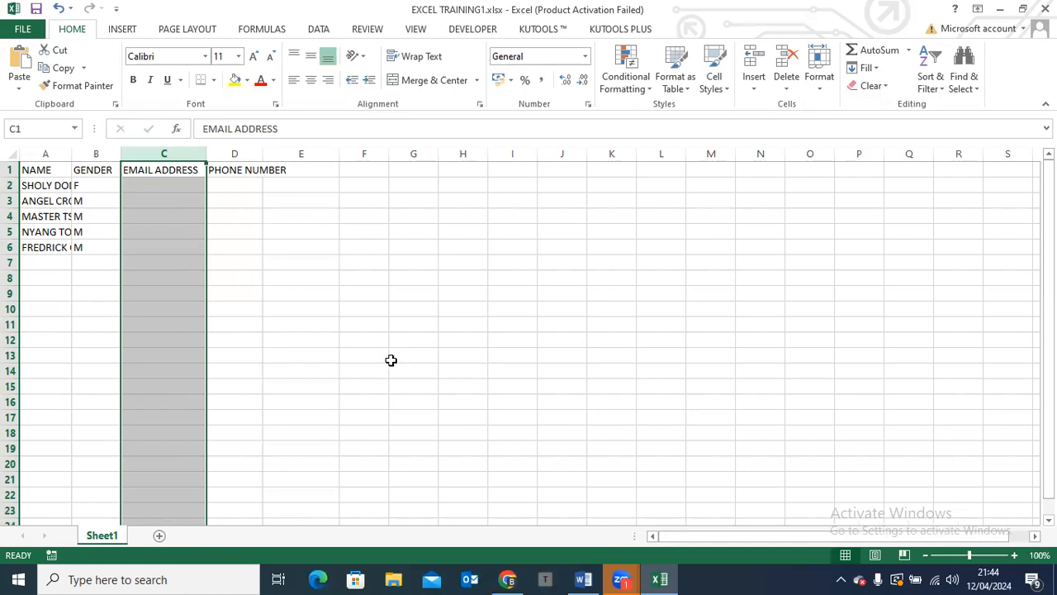
{"action": "key", "text": "ctrl+z"}
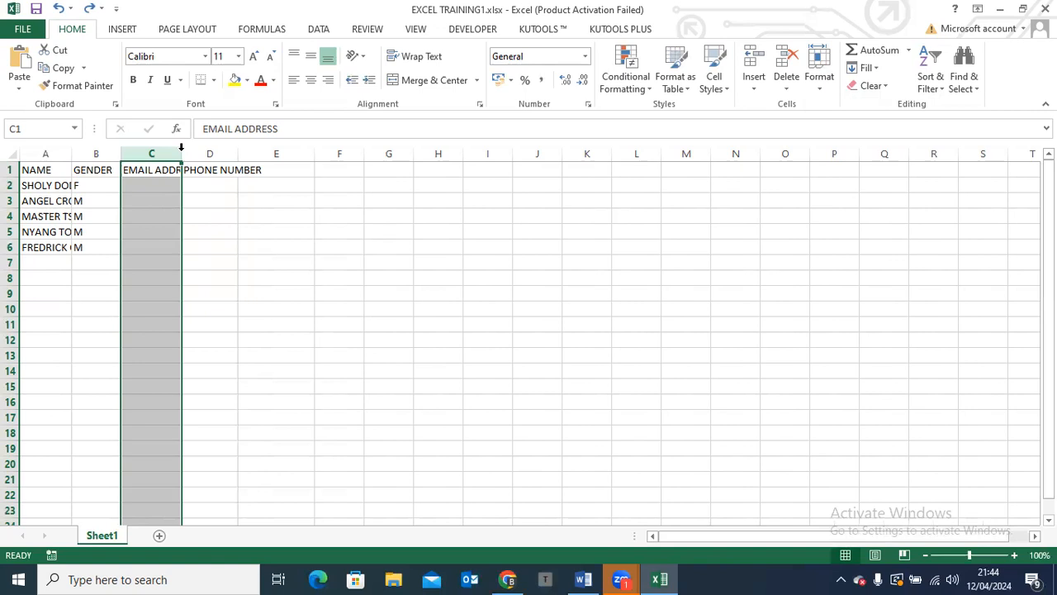
AutoFit the widths of the EMAIL ADDRESS and NAME columns to their contents
{"action": "double_click", "coordinate": [180, 152]}
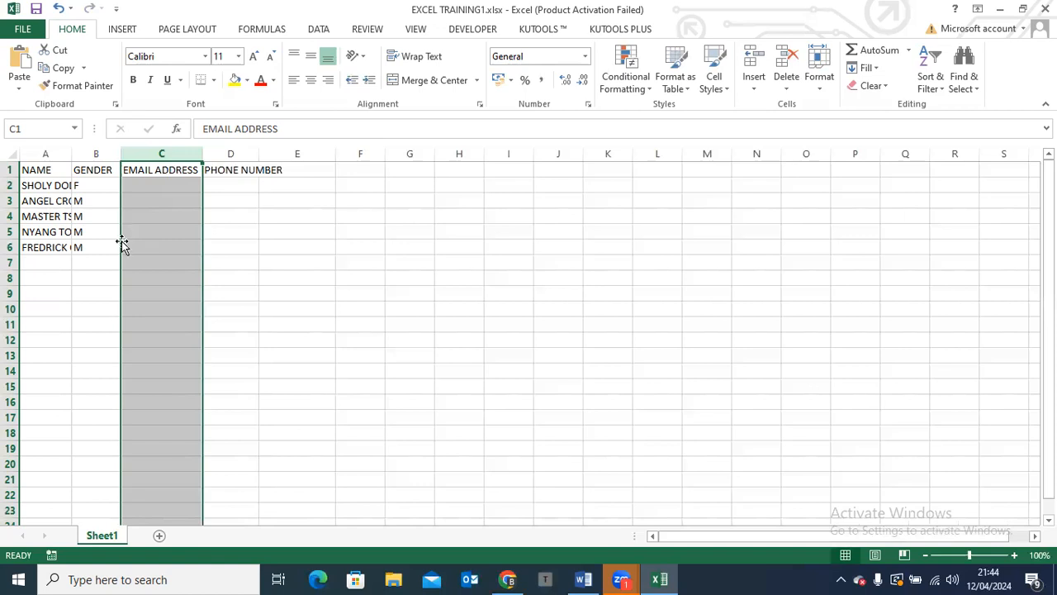
{"action": "left_click", "coordinate": [47, 170]}
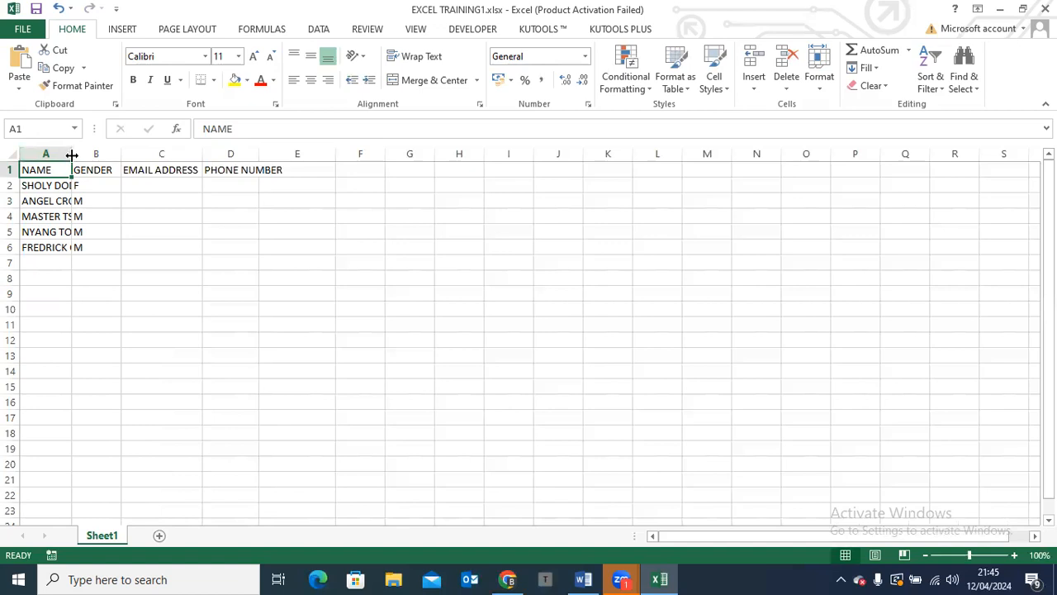
{"action": "left_click_drag", "start_coordinate": [72, 155], "coordinate": [72, 152]}
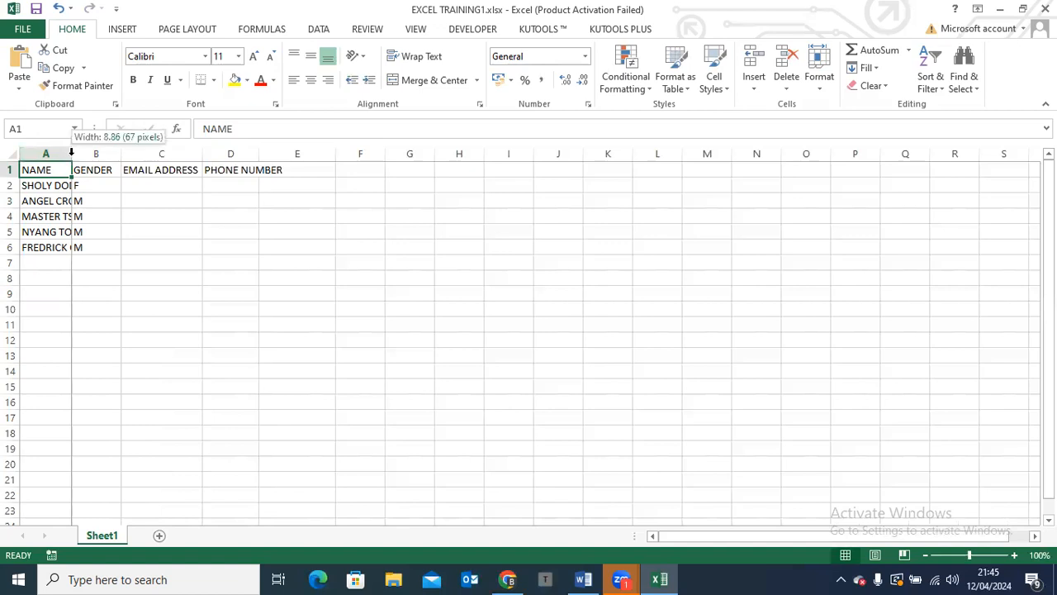
{"action": "double_click", "coordinate": [72, 153]}
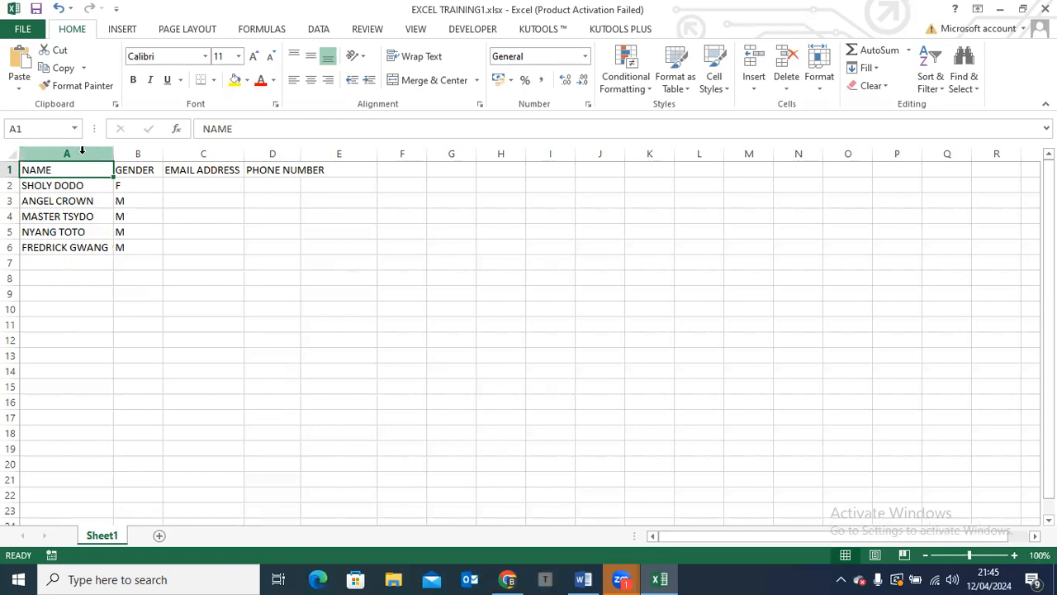
Insert a new sheet column before the NAME column
{"action": "left_click", "coordinate": [81, 150]}
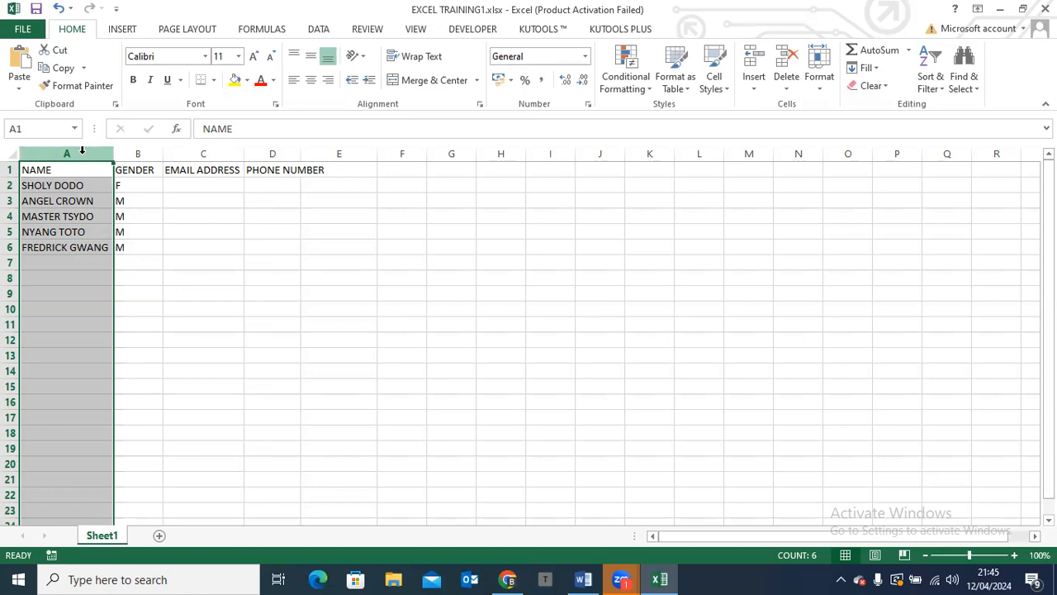
{"action": "right_click", "coordinate": [82, 159]}
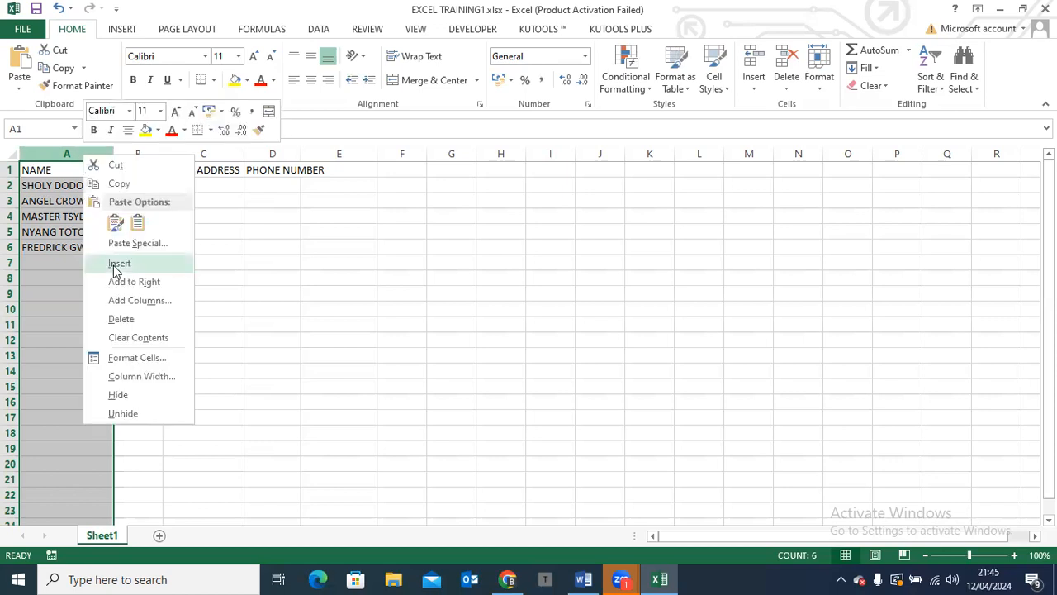
{"action": "left_click", "coordinate": [64, 157]}
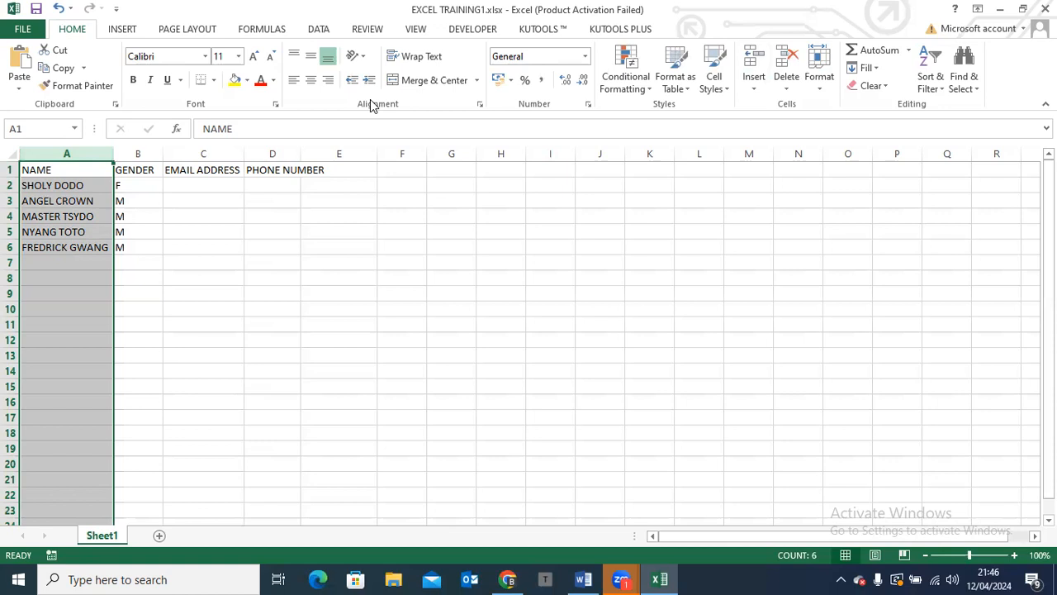
{"action": "left_click", "coordinate": [754, 91]}
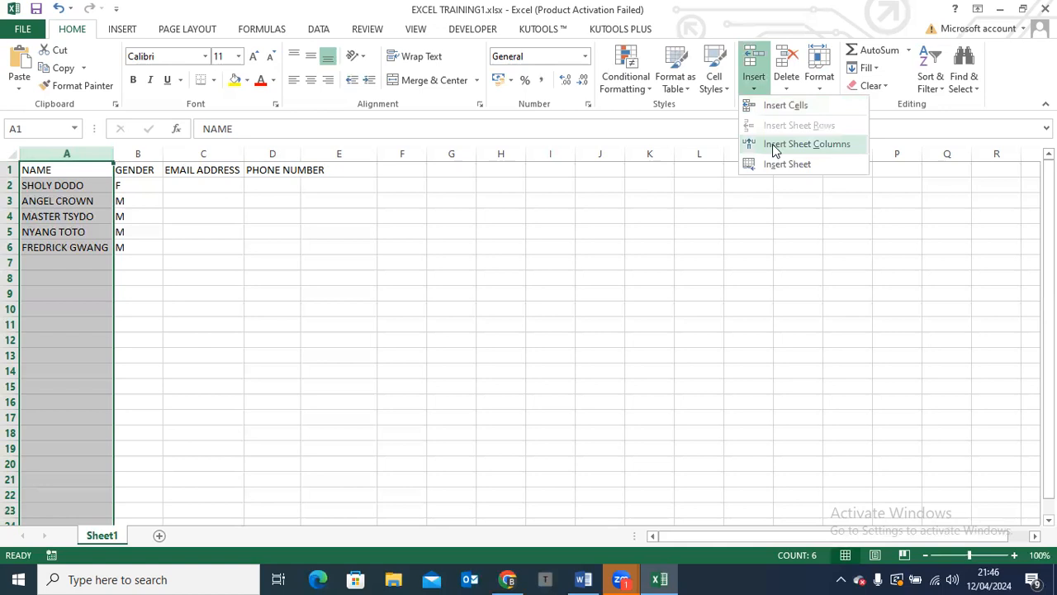
{"action": "left_click", "coordinate": [774, 145]}
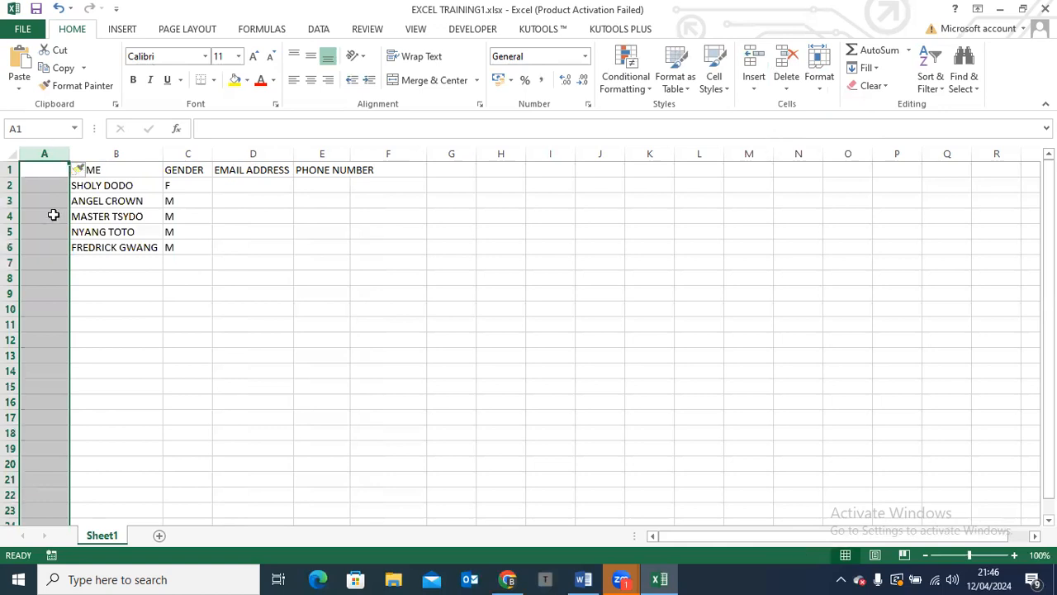
Enter the header S/N in cell A1 of the empty first column
{"action": "left_click", "coordinate": [116, 169]}
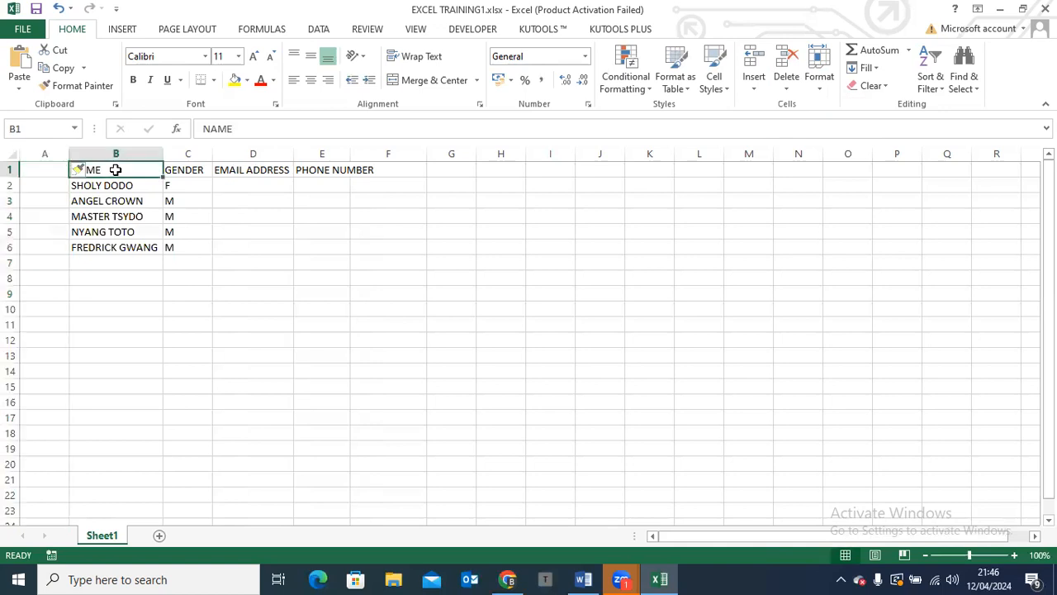
{"action": "left_click", "coordinate": [49, 149]}
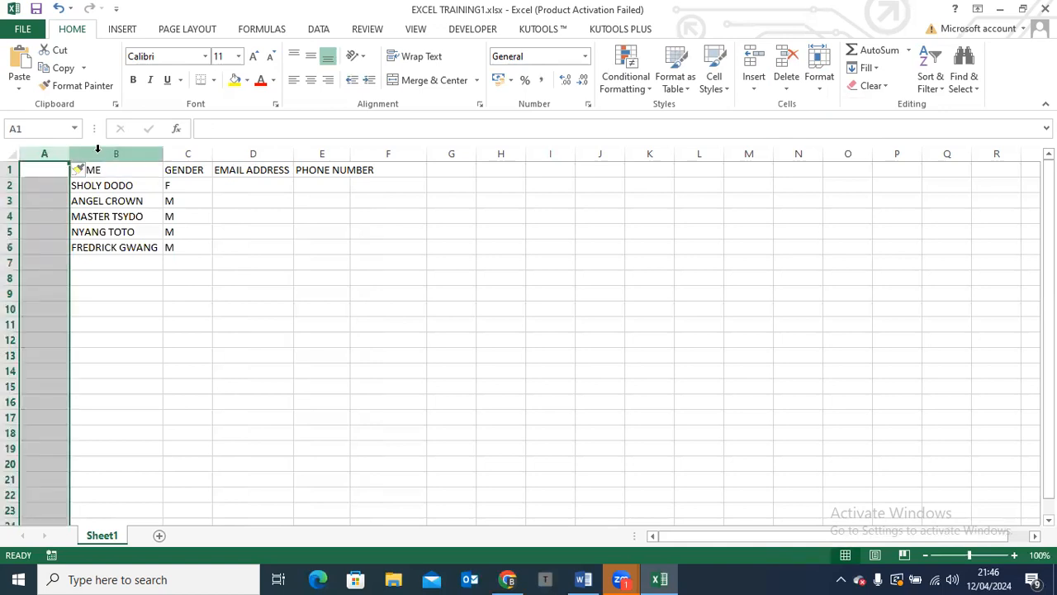
{"action": "left_click", "coordinate": [97, 149]}
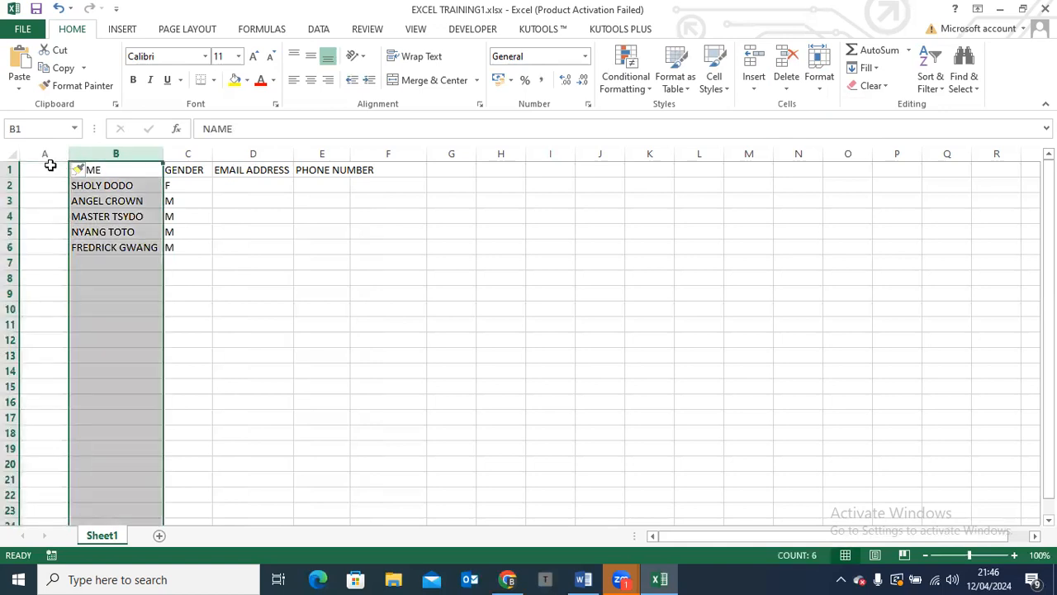
{"action": "left_click", "coordinate": [50, 166]}
{"action": "type", "text": "S"}
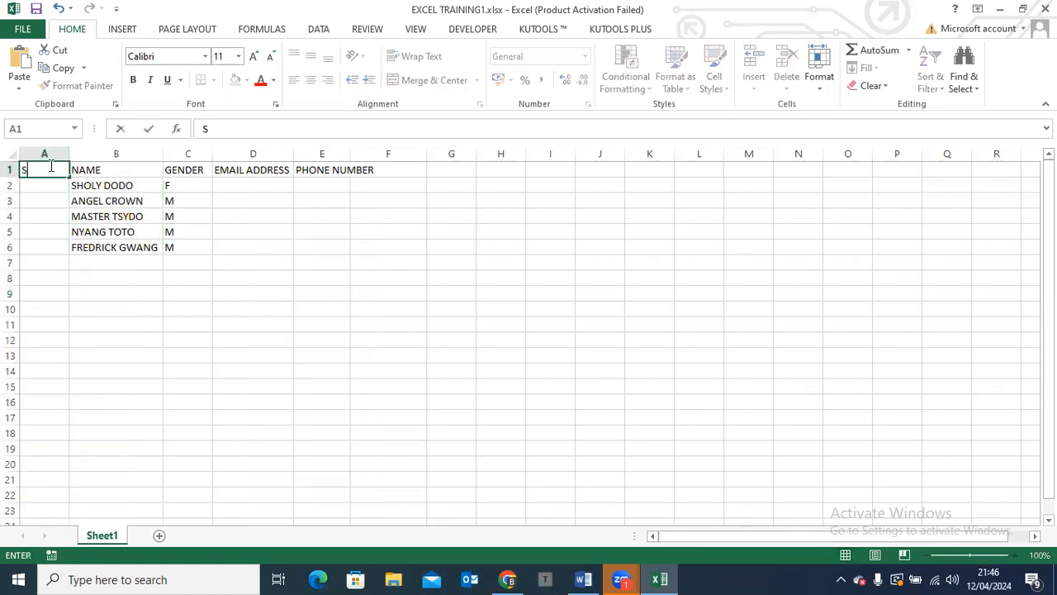
{"action": "type", "text": "/N"}
{"action": "left_click", "coordinate": [187, 224]}
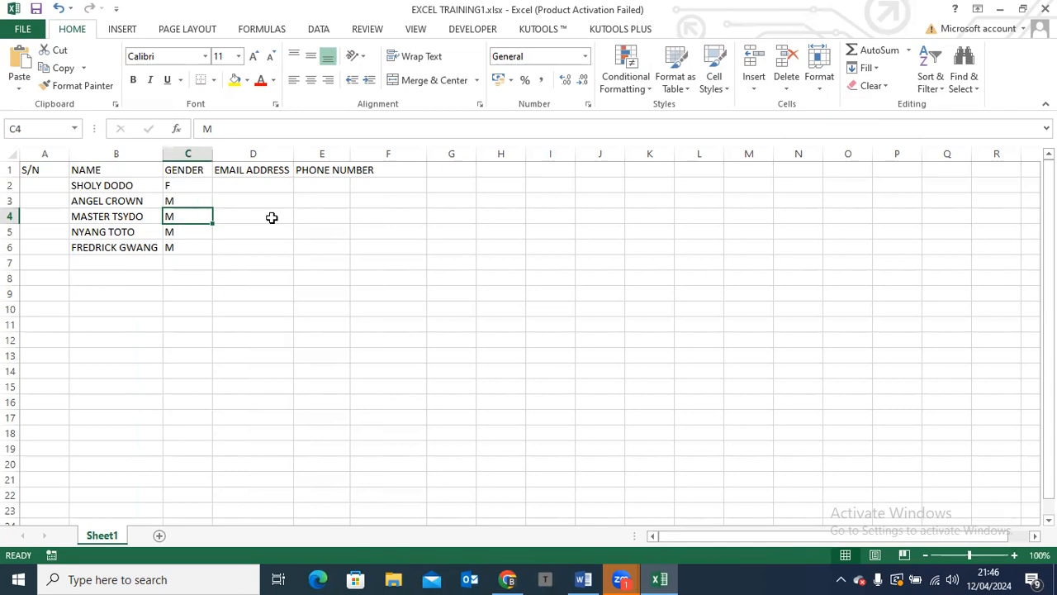
Insert a blank sheet row above row 4
{"action": "left_click", "coordinate": [11, 232]}
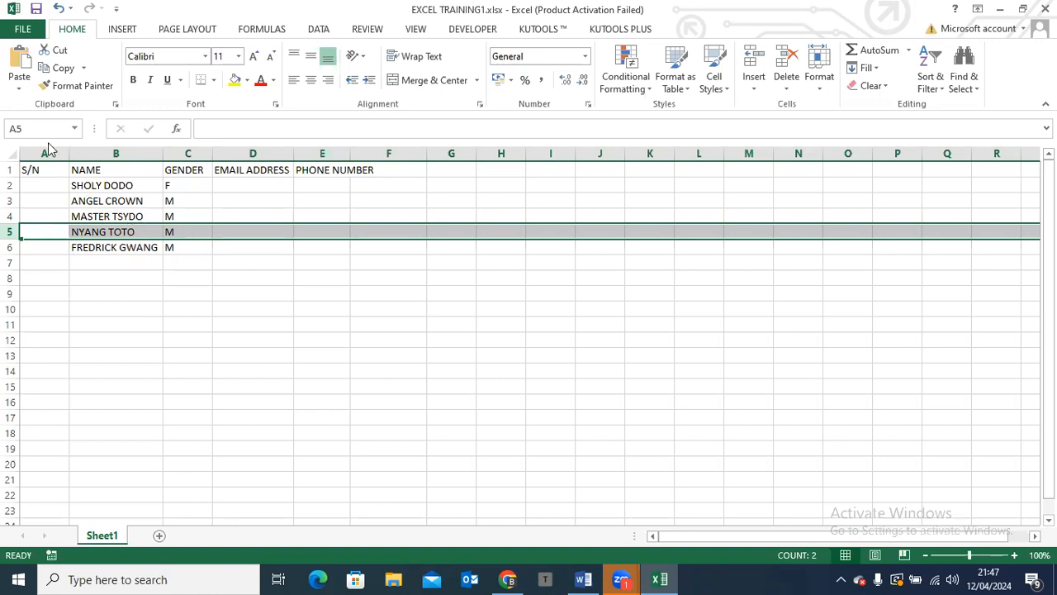
{"action": "left_click", "coordinate": [12, 215]}
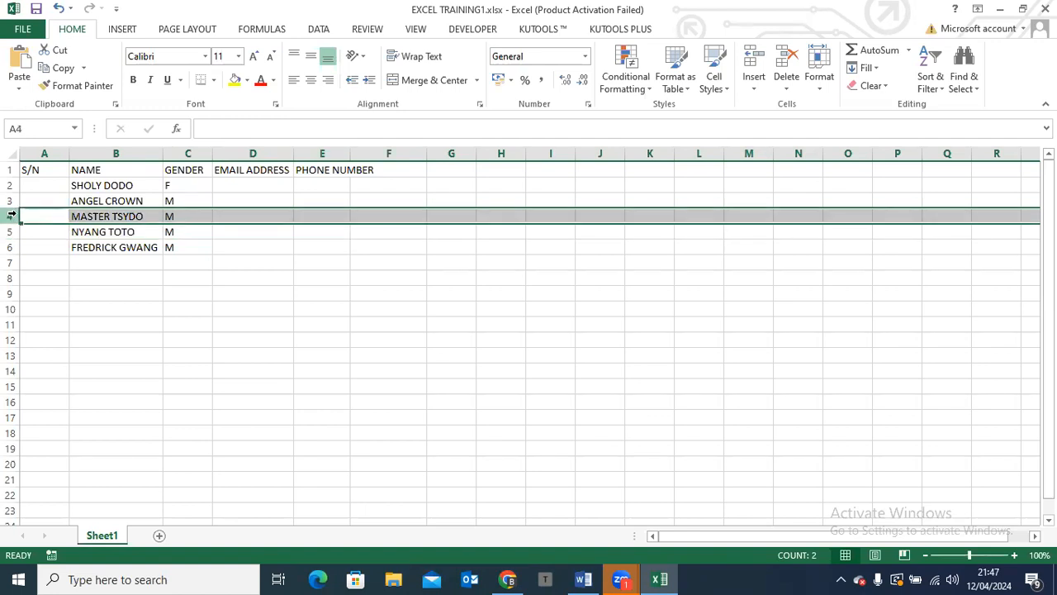
{"action": "right_click", "coordinate": [11, 216]}
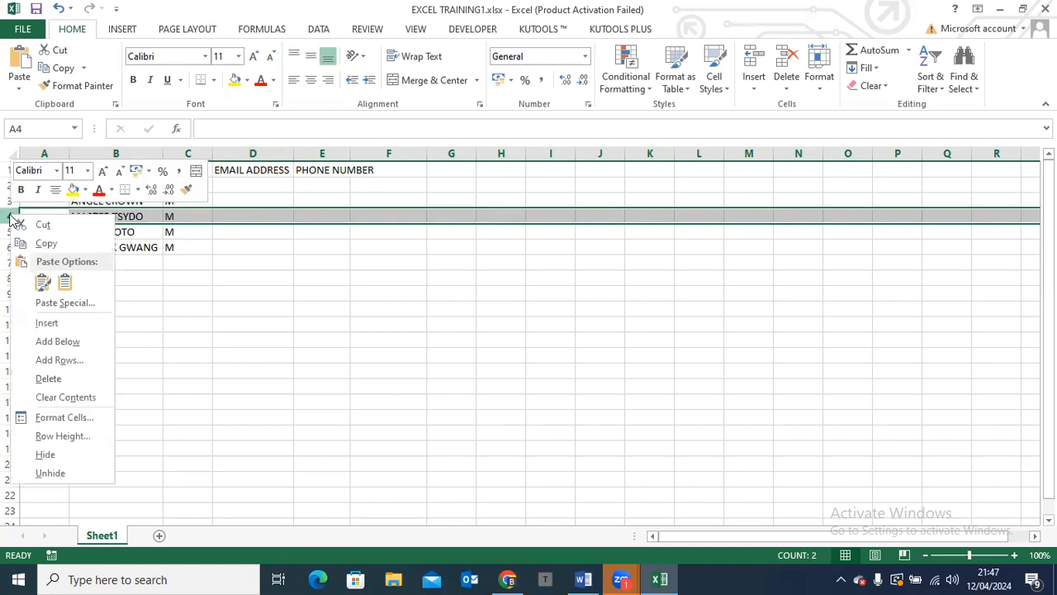
{"action": "left_click", "coordinate": [69, 325]}
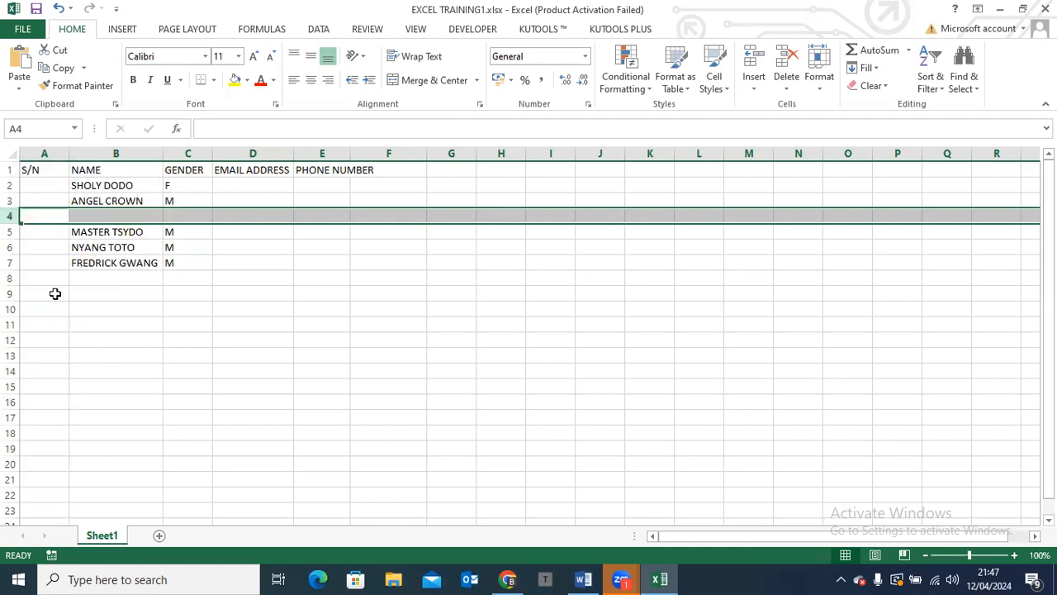
Select cell B4 and examine the insert options for cells, rows, columns and sheets, leaving them unapplied
{"action": "left_click", "coordinate": [111, 213]}
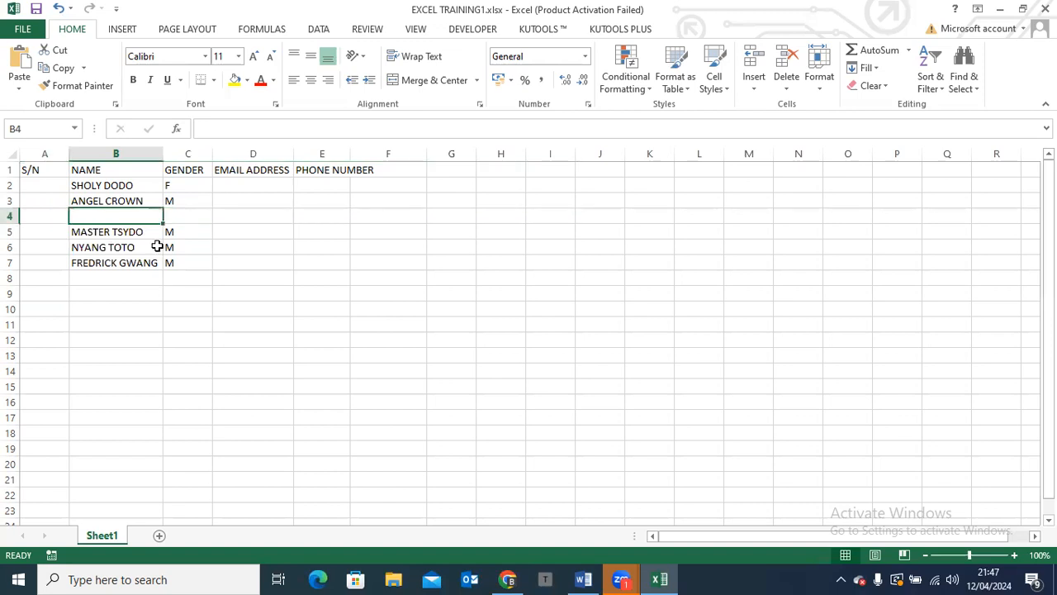
{"action": "left_click", "coordinate": [754, 89]}
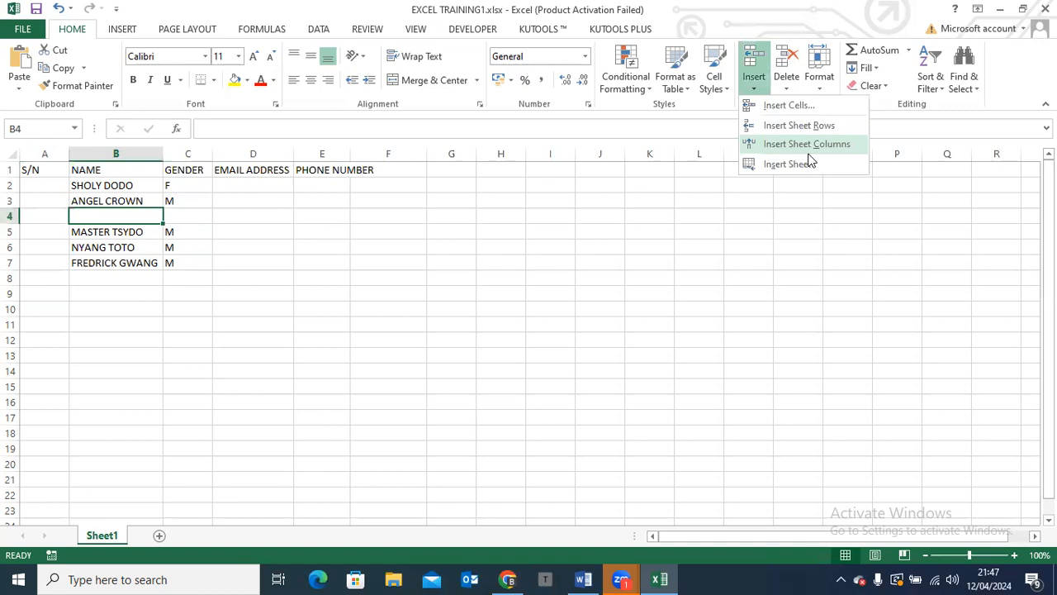
{"action": "left_click", "coordinate": [536, 255]}
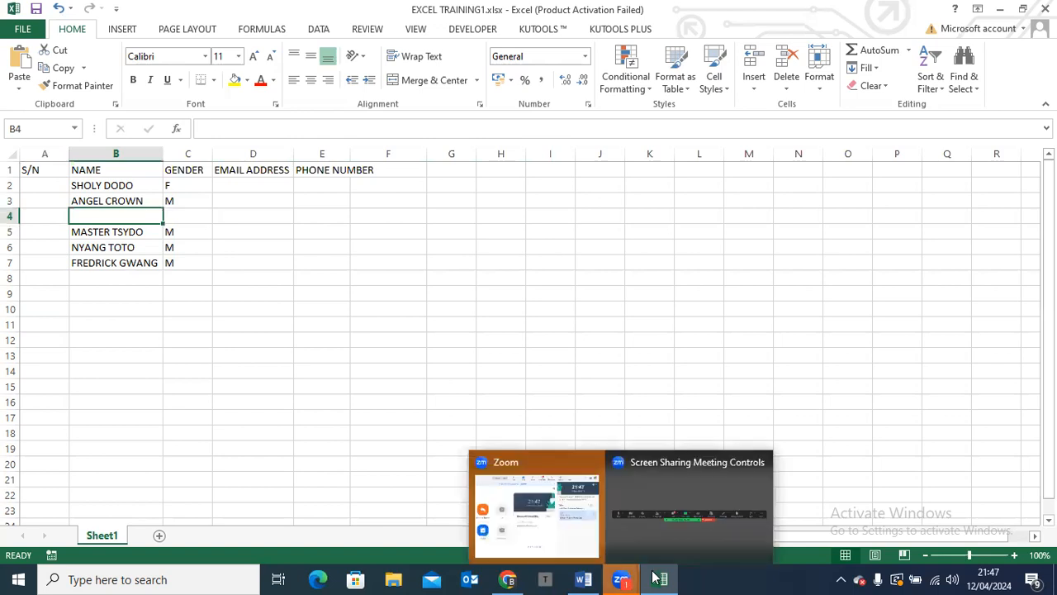
Switch to the Word curriculum, check the first contact topics, and return to the Excel worksheet
{"action": "left_click", "coordinate": [577, 577]}
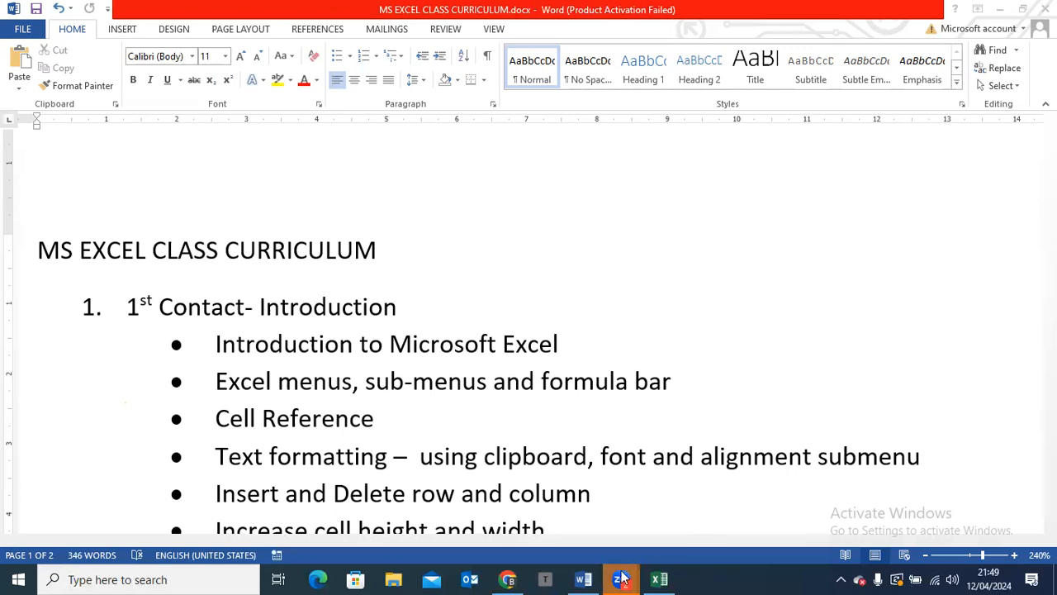
{"action": "left_click", "coordinate": [661, 578]}
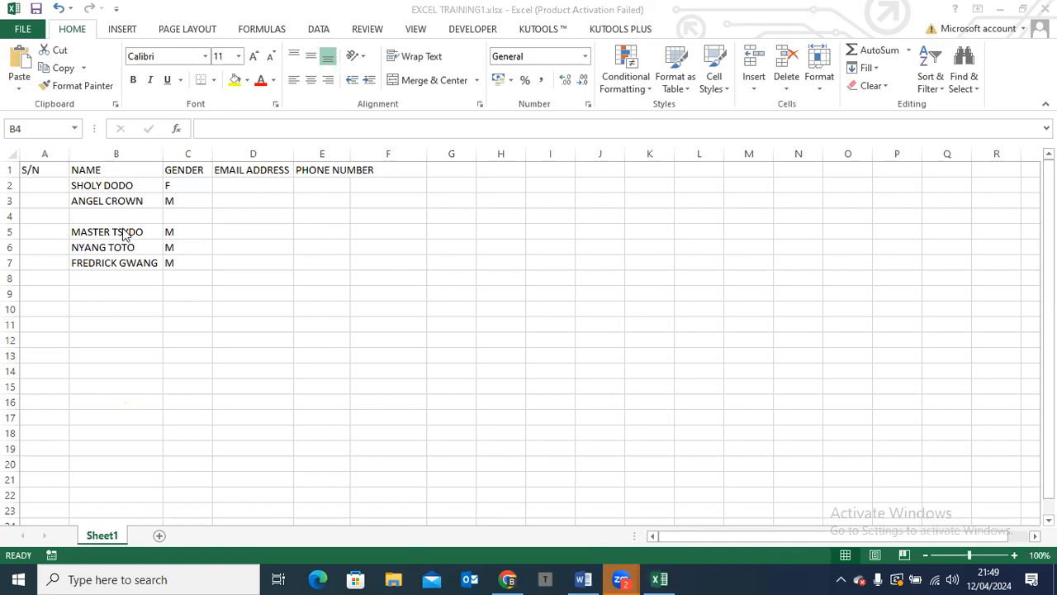
Delete the blank row 4 from the worksheet
{"action": "left_click", "coordinate": [11, 216]}
{"action": "left_click", "coordinate": [11, 216]}
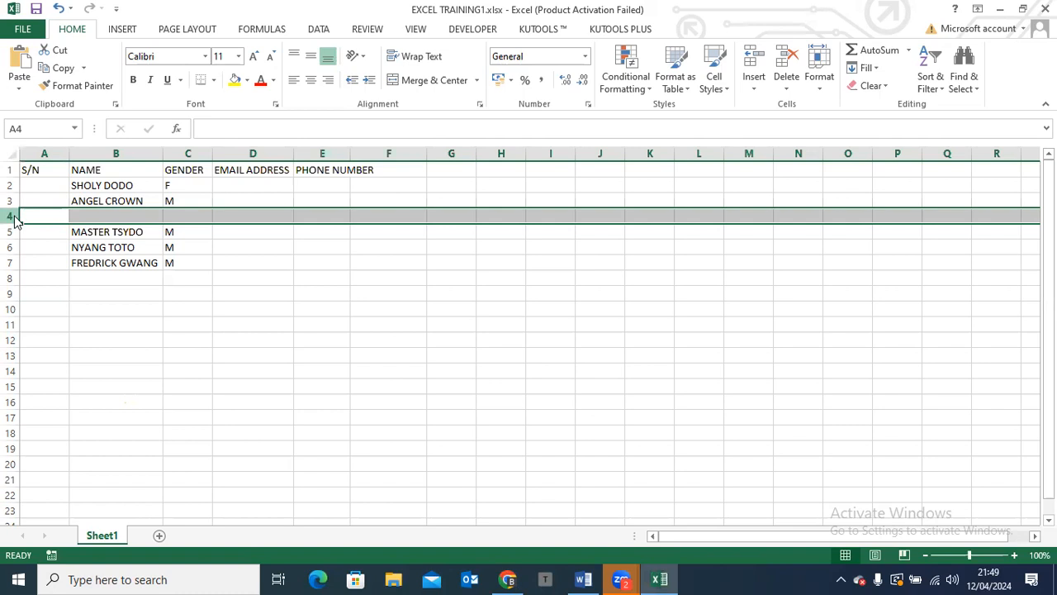
{"action": "right_click", "coordinate": [14, 216]}
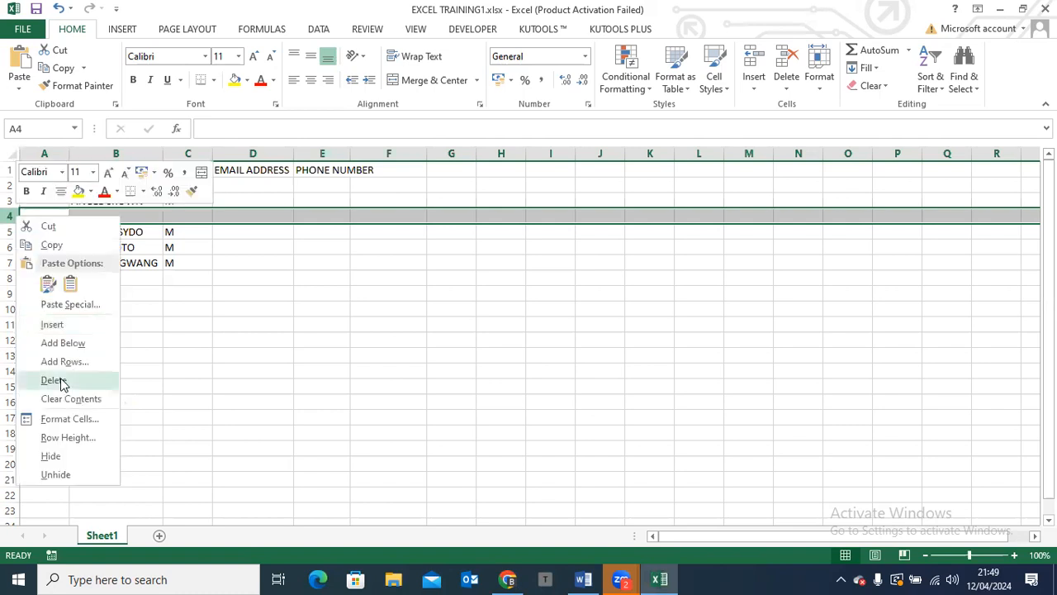
{"action": "left_click", "coordinate": [52, 380]}
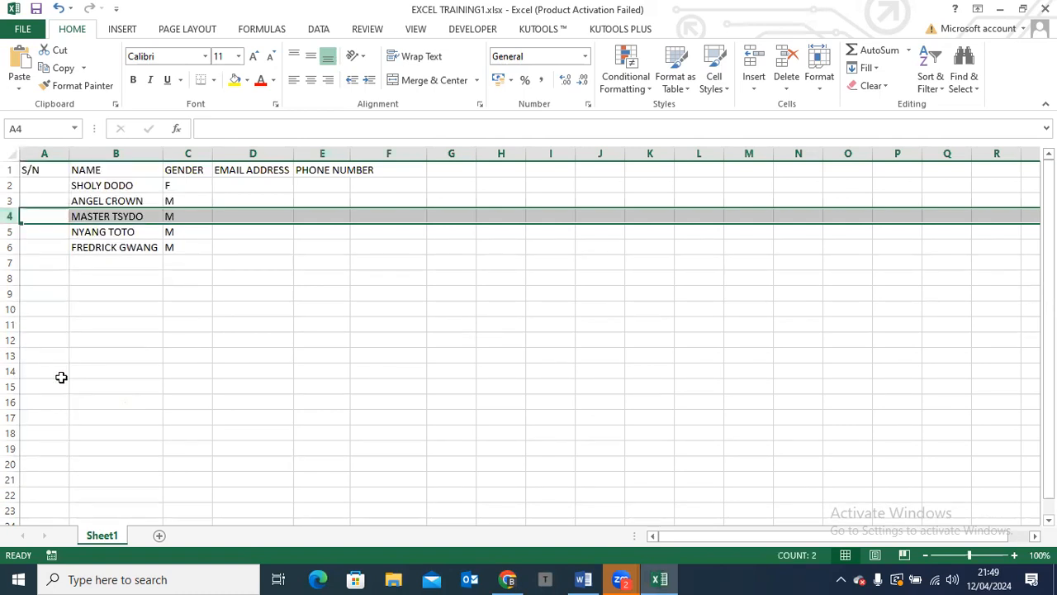
Select column A and examine the delete options for cells, columns and sheets without applying any
{"action": "left_click", "coordinate": [37, 152]}
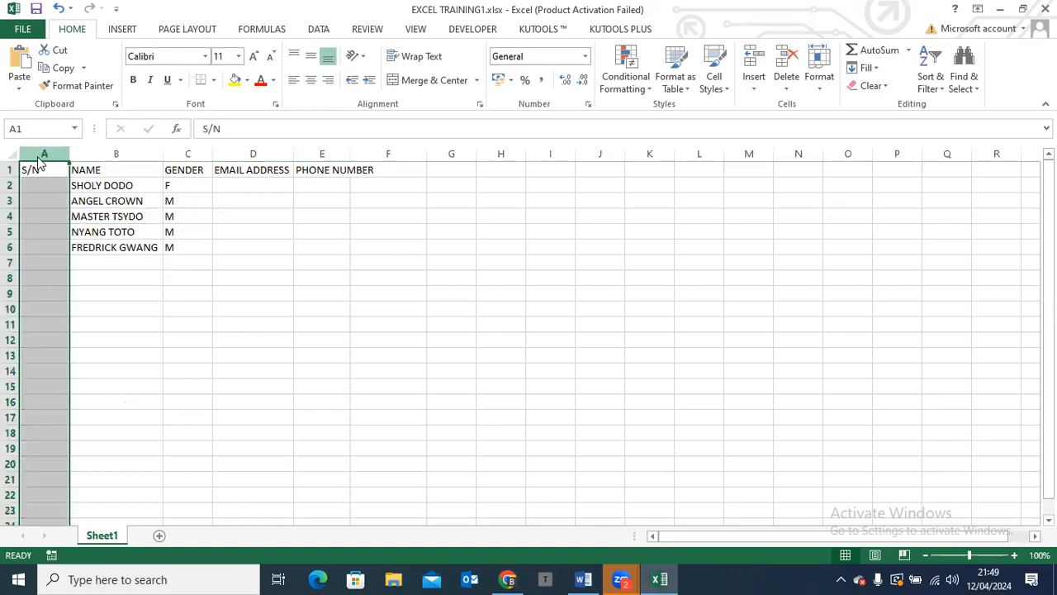
{"action": "right_click", "coordinate": [38, 163]}
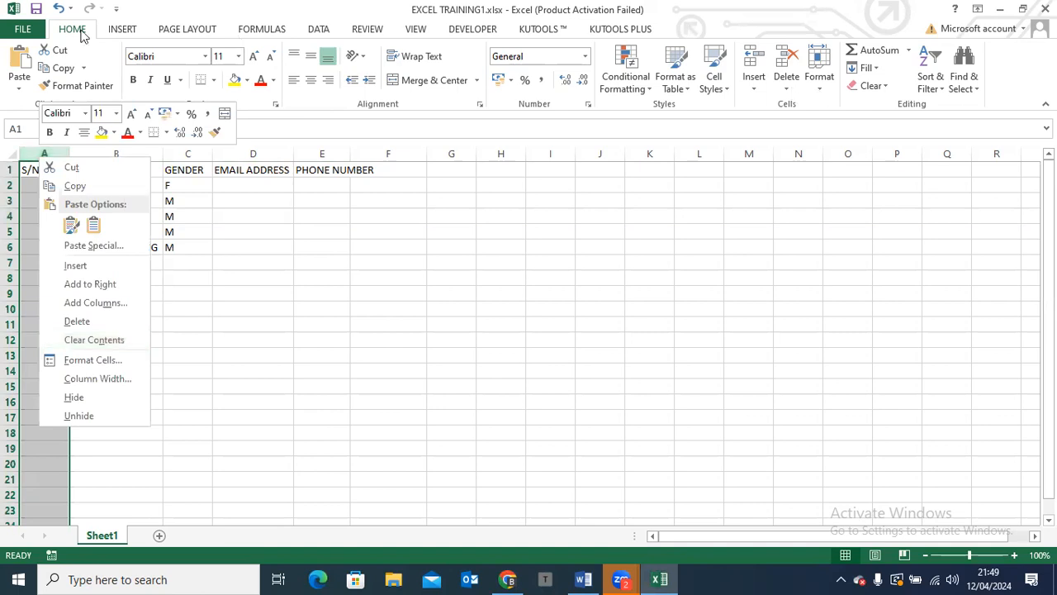
{"action": "left_click", "coordinate": [789, 89]}
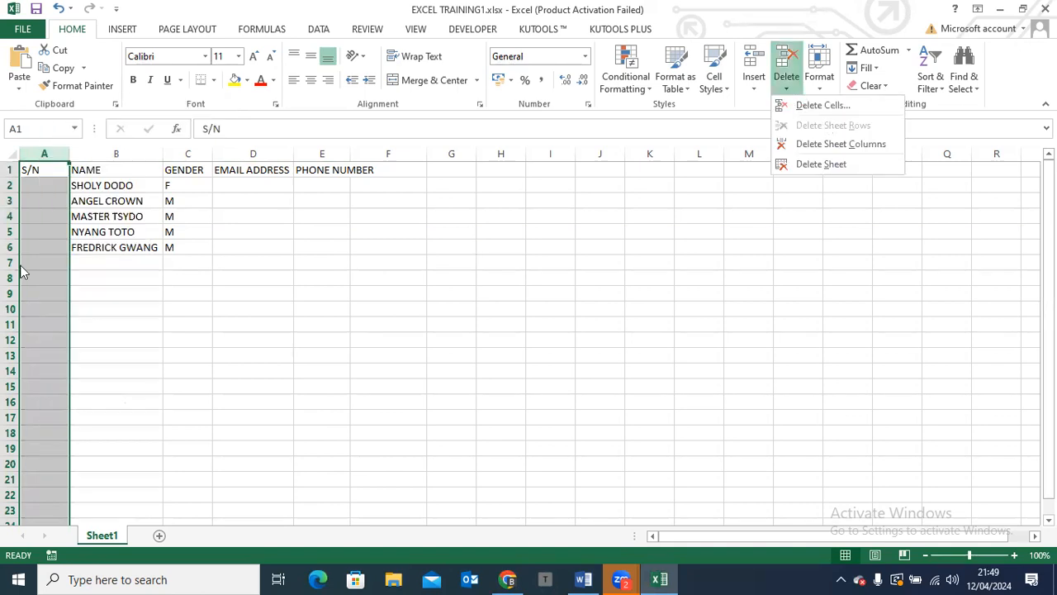
{"action": "left_click", "coordinate": [91, 309]}
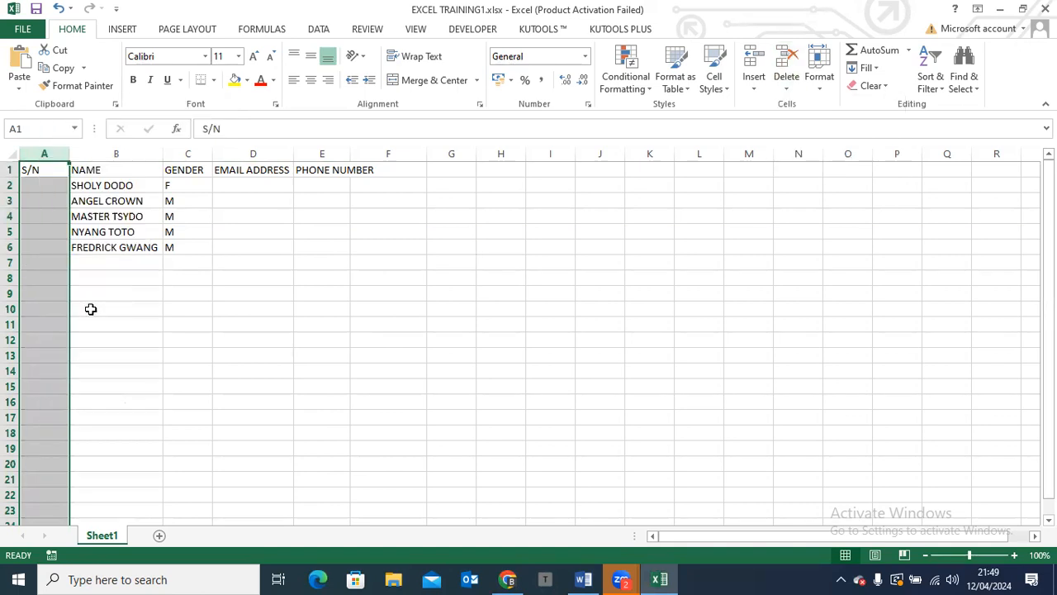
{"action": "left_click", "coordinate": [91, 309]}
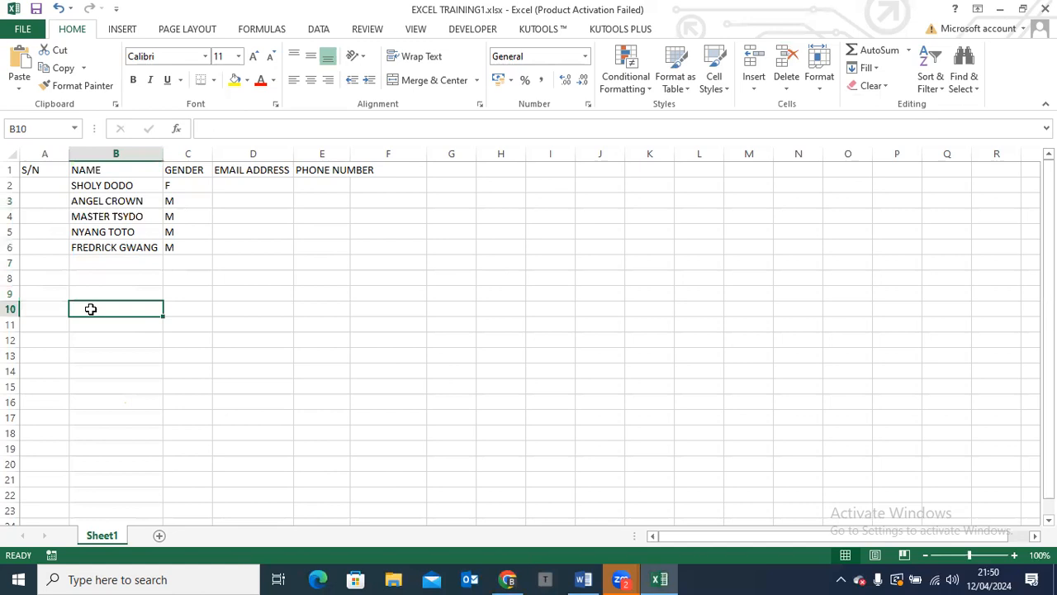
Make the headers in A1:E1 bold and set their font to Bahnschrift SemiBold
{"action": "left_click_drag", "start_coordinate": [29, 169], "coordinate": [327, 169]}
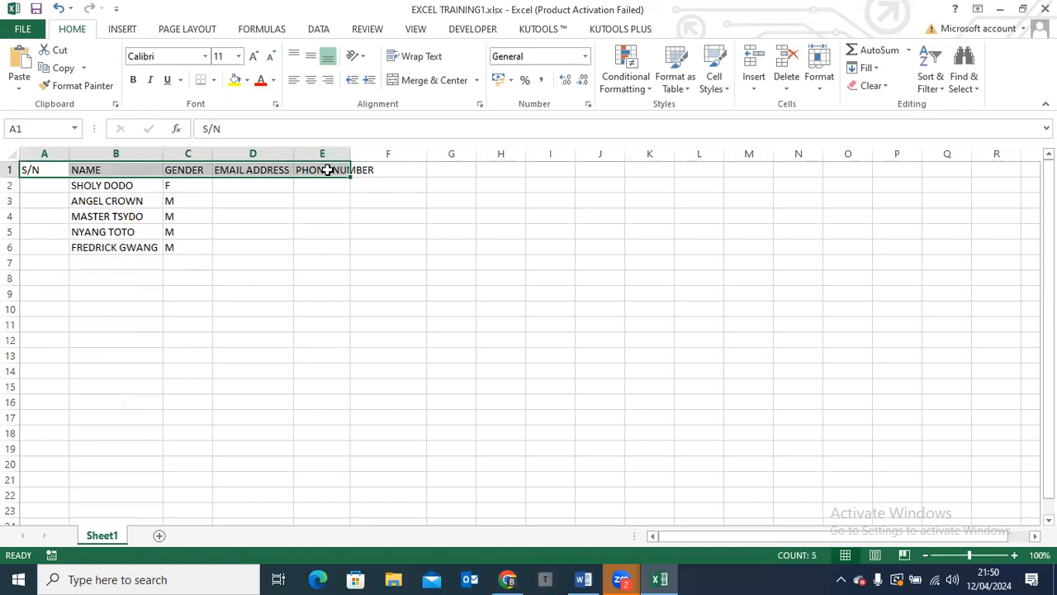
{"action": "left_click", "coordinate": [134, 80]}
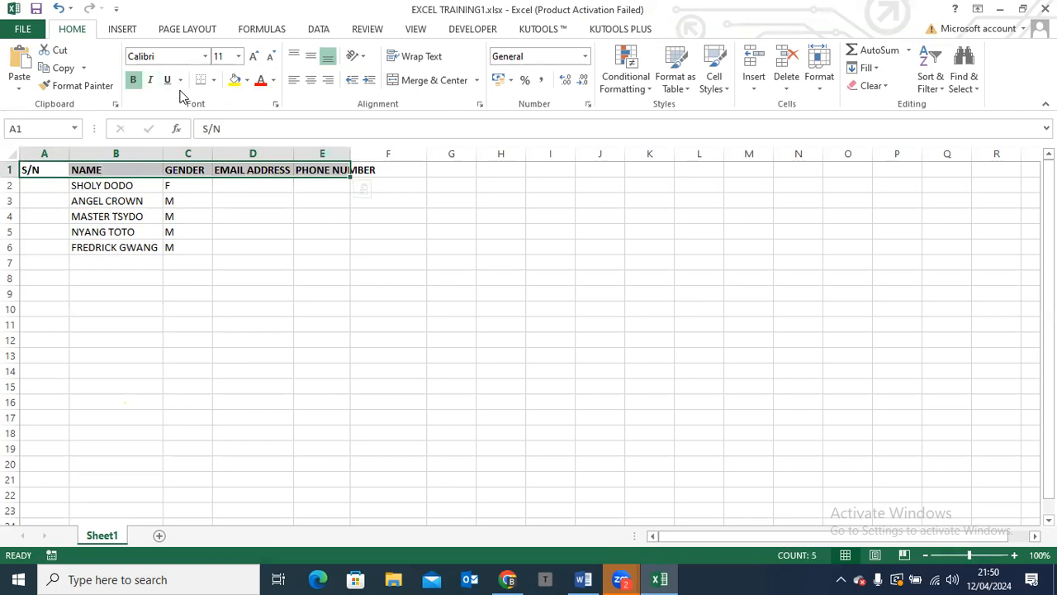
{"action": "left_click", "coordinate": [206, 56]}
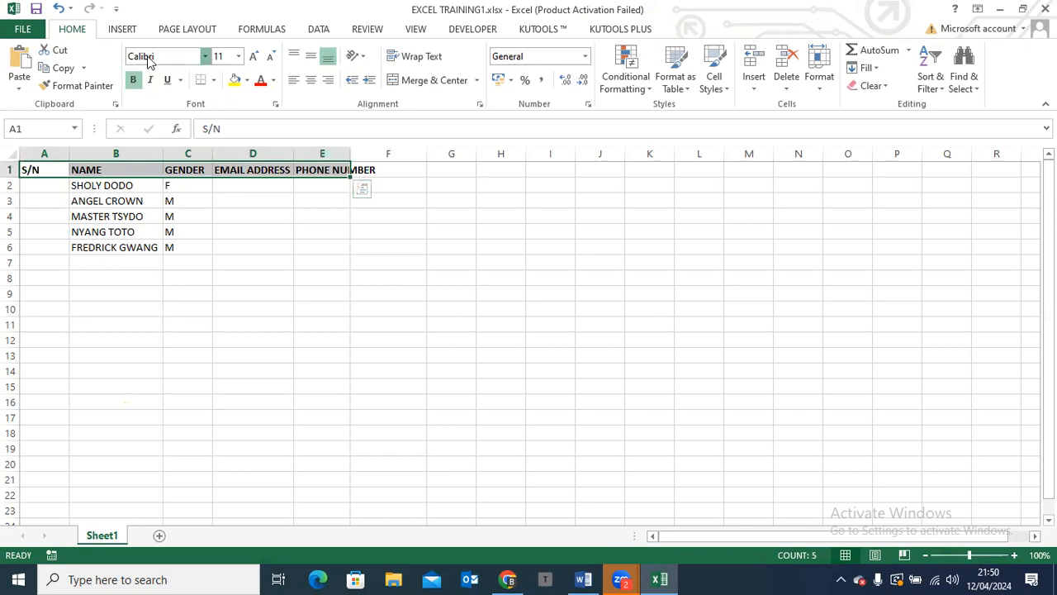
{"action": "left_click", "coordinate": [206, 58]}
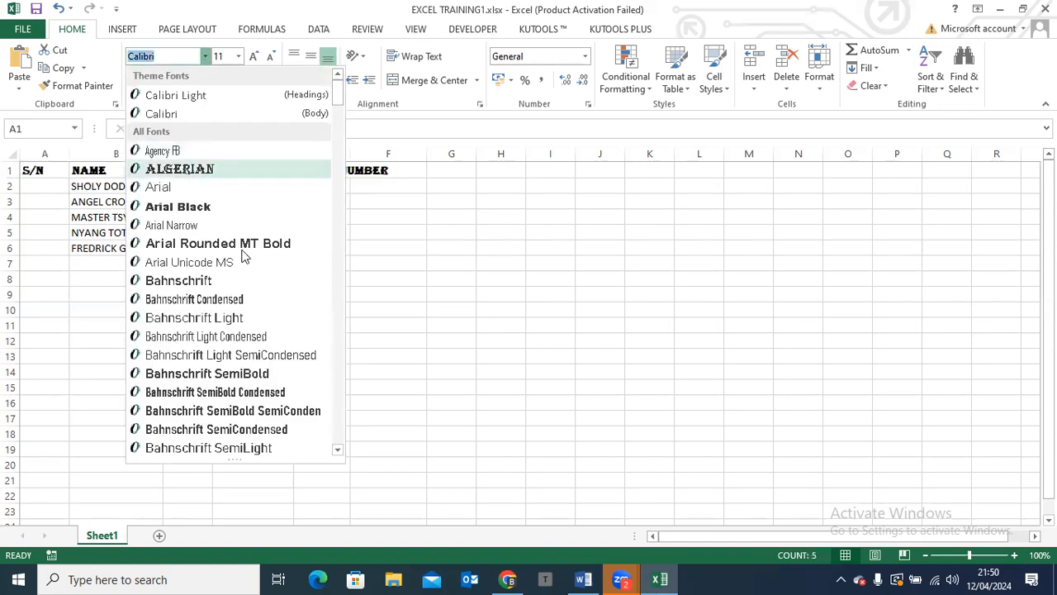
{"action": "left_click", "coordinate": [203, 374]}
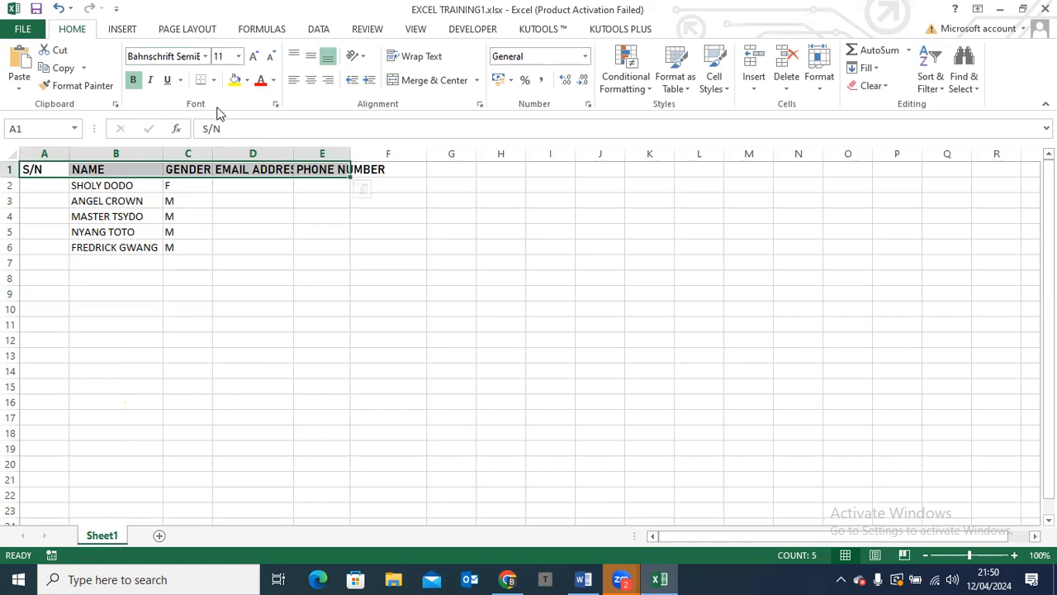
Set the font size of the headers in A1:E1 to 15 and italicize them
{"action": "left_click", "coordinate": [221, 55]}
{"action": "type", "text": "15"}
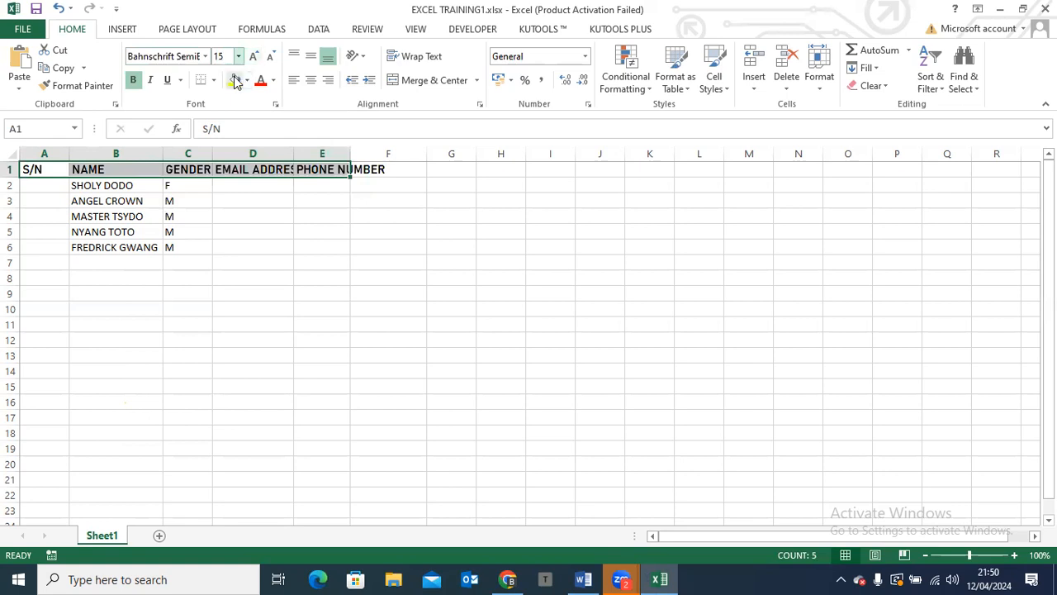
{"action": "left_click", "coordinate": [151, 86]}
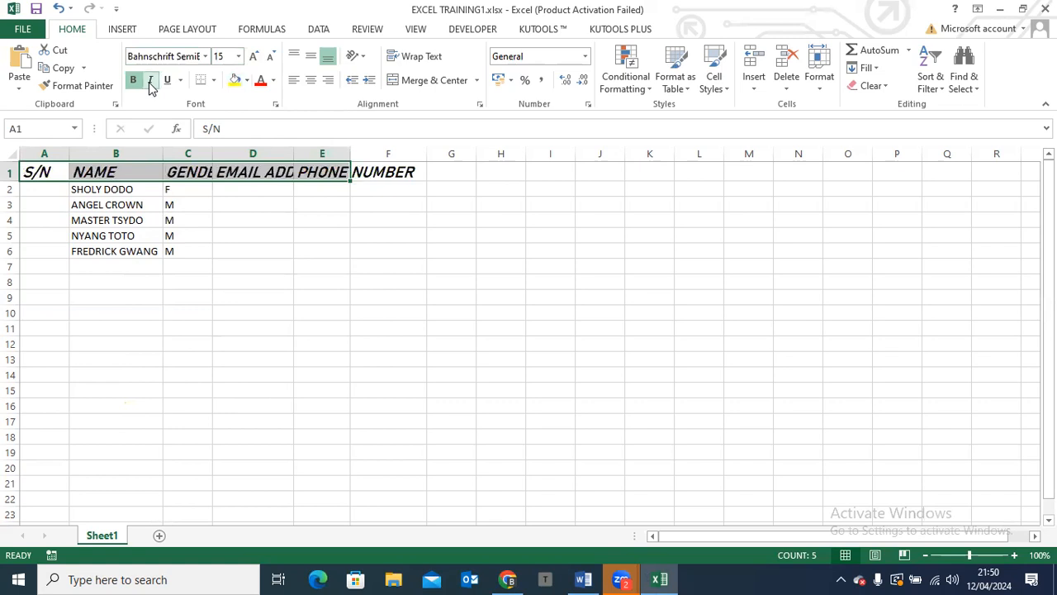
{"action": "left_click", "coordinate": [199, 207]}
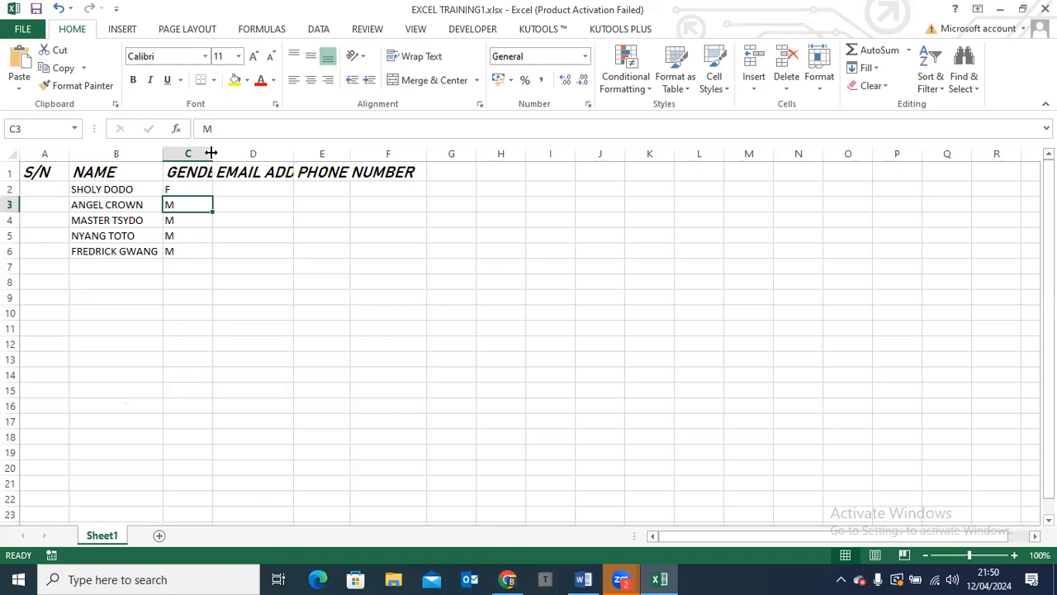
Widen columns C, D and E so the GENDER, EMAIL ADDRESS and PHONE NUMBER headers fit
{"action": "left_click_drag", "start_coordinate": [211, 154], "coordinate": [236, 154]}
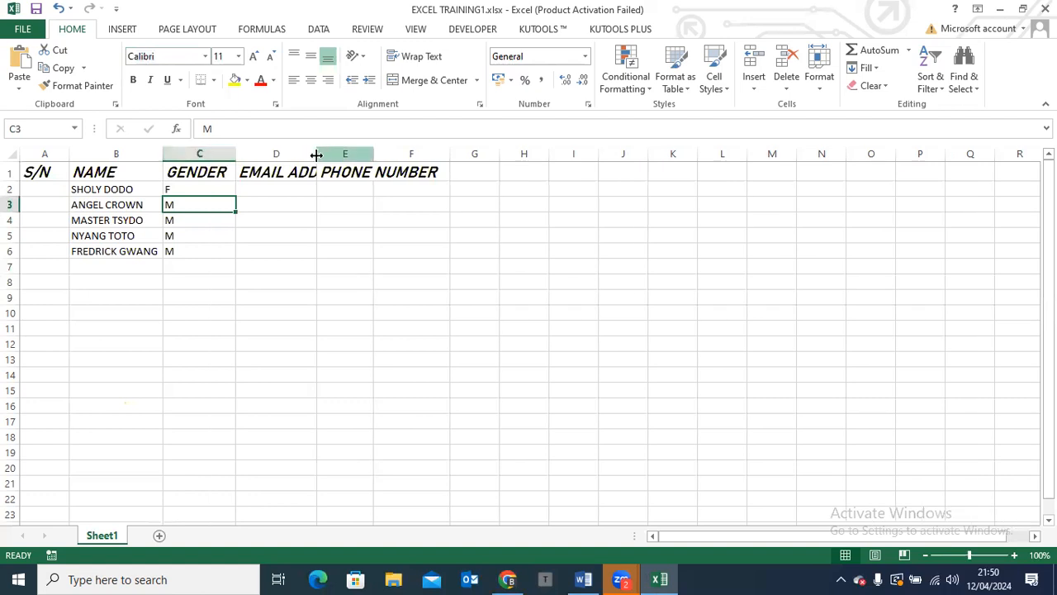
{"action": "left_click_drag", "start_coordinate": [316, 154], "coordinate": [369, 153]}
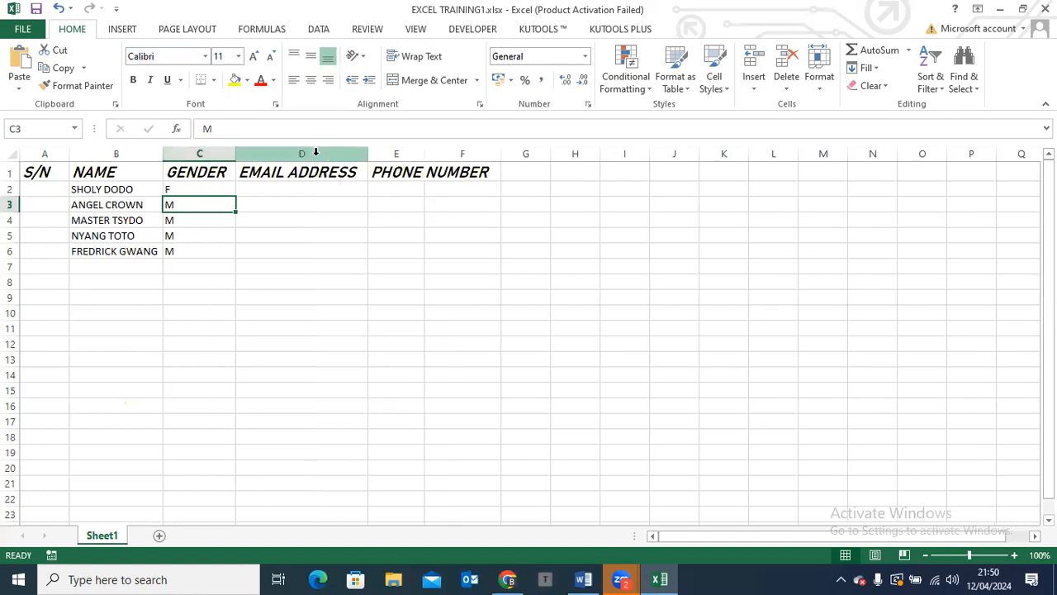
{"action": "double_click", "coordinate": [425, 154]}
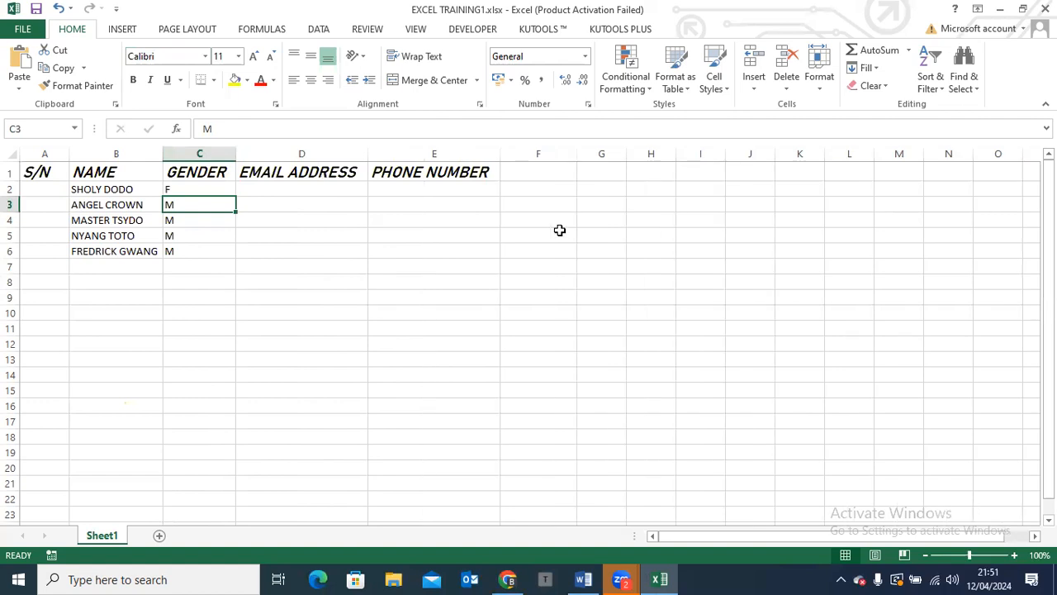
{"action": "left_click", "coordinate": [334, 187]}
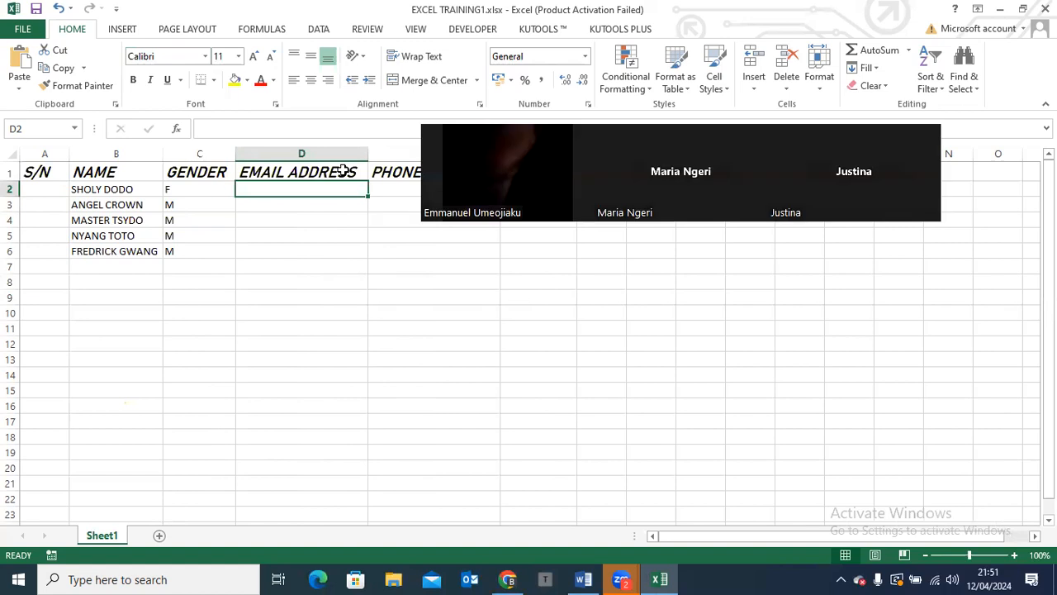
Change the font color of the headers in A1:E1 to Blue, Accent 1
{"action": "left_click_drag", "start_coordinate": [44, 172], "coordinate": [434, 172]}
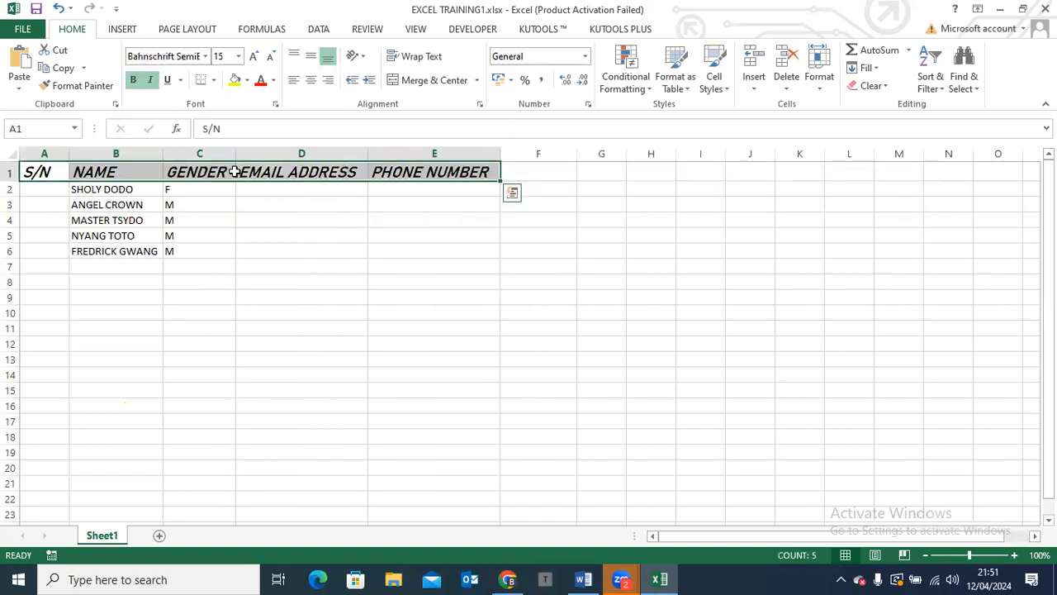
{"action": "left_click", "coordinate": [273, 81]}
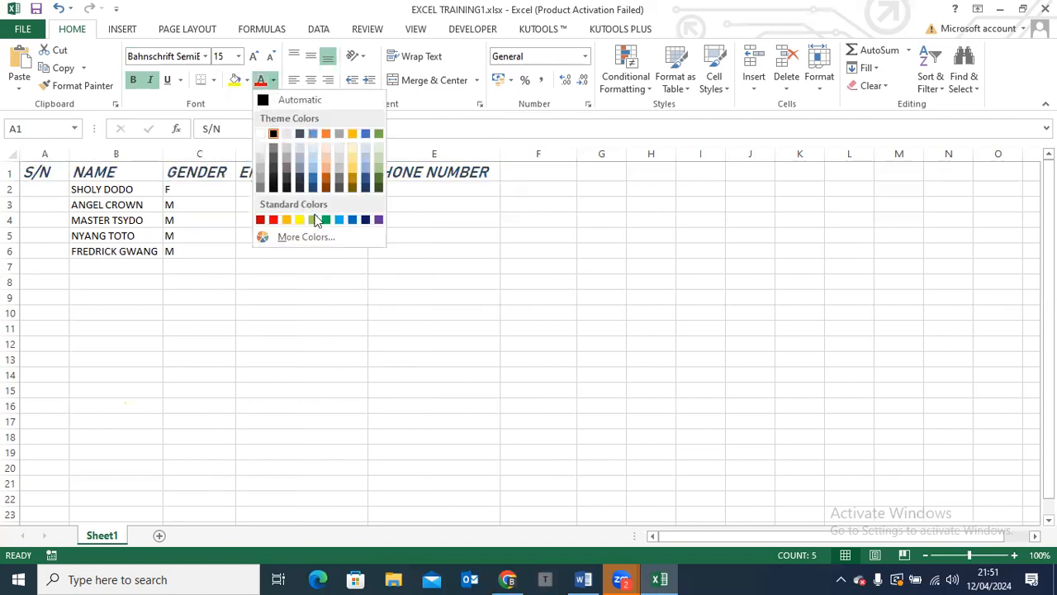
{"action": "left_click", "coordinate": [314, 134]}
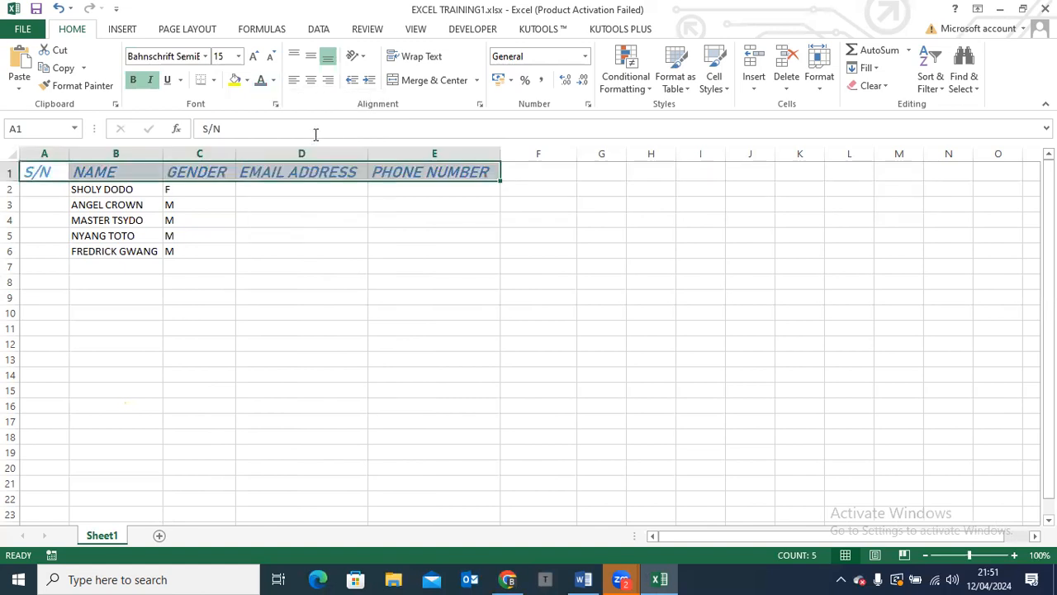
{"action": "left_click", "coordinate": [240, 221]}
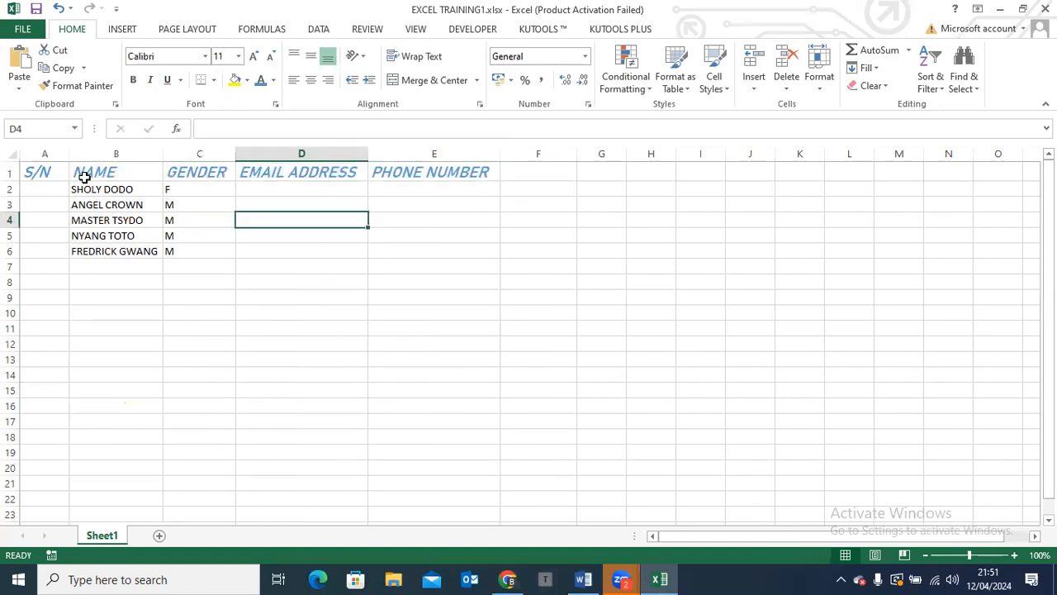
Insert a blank row above the header row and enter the title BIO-DATA INFORMATION OF CLASS MATES in cell A1
{"action": "left_click", "coordinate": [11, 173]}
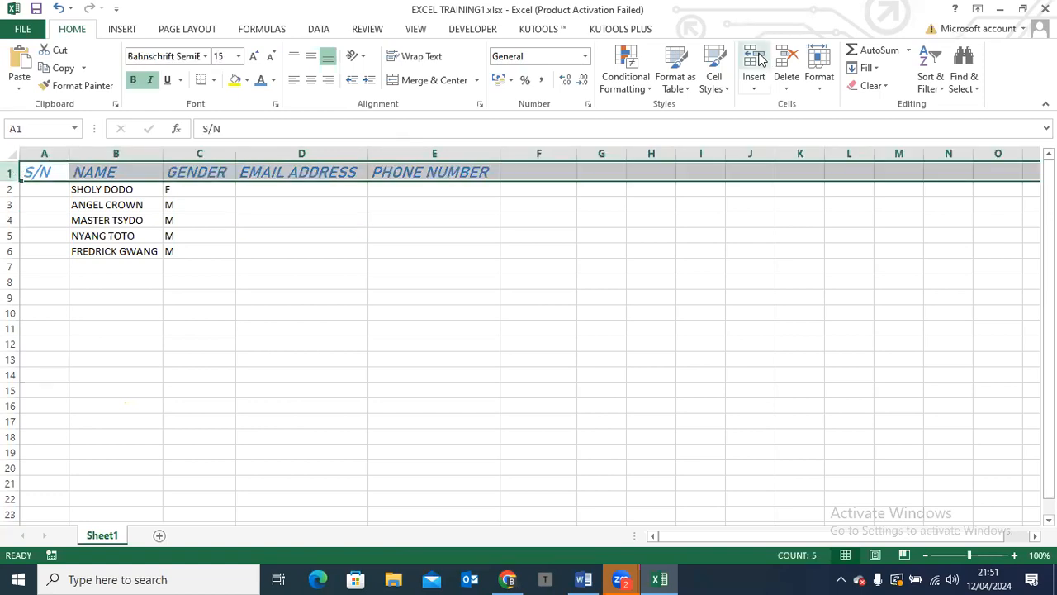
{"action": "left_click", "coordinate": [761, 60]}
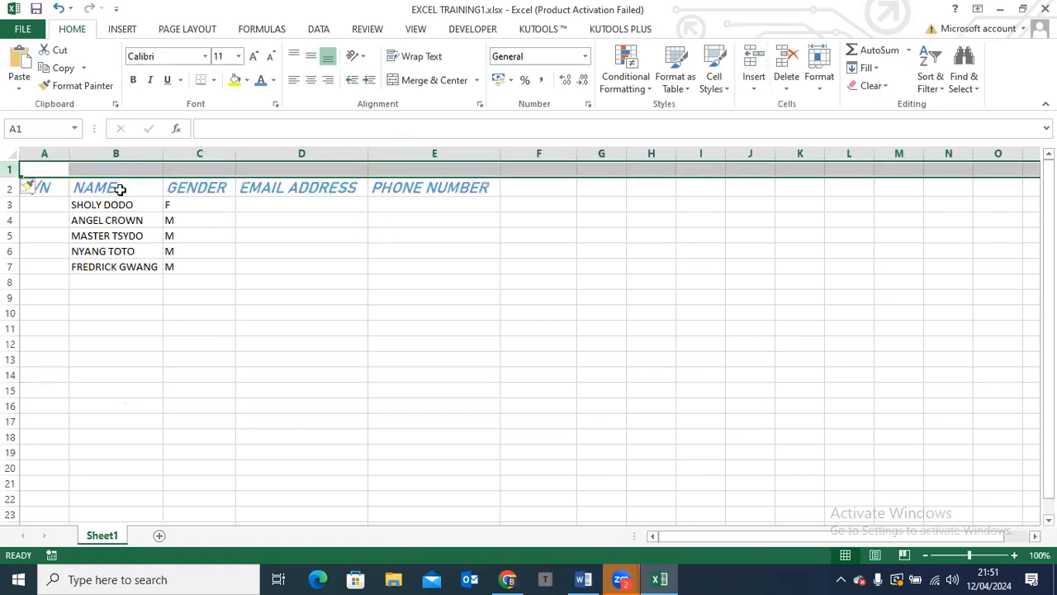
{"action": "left_click", "coordinate": [56, 170]}
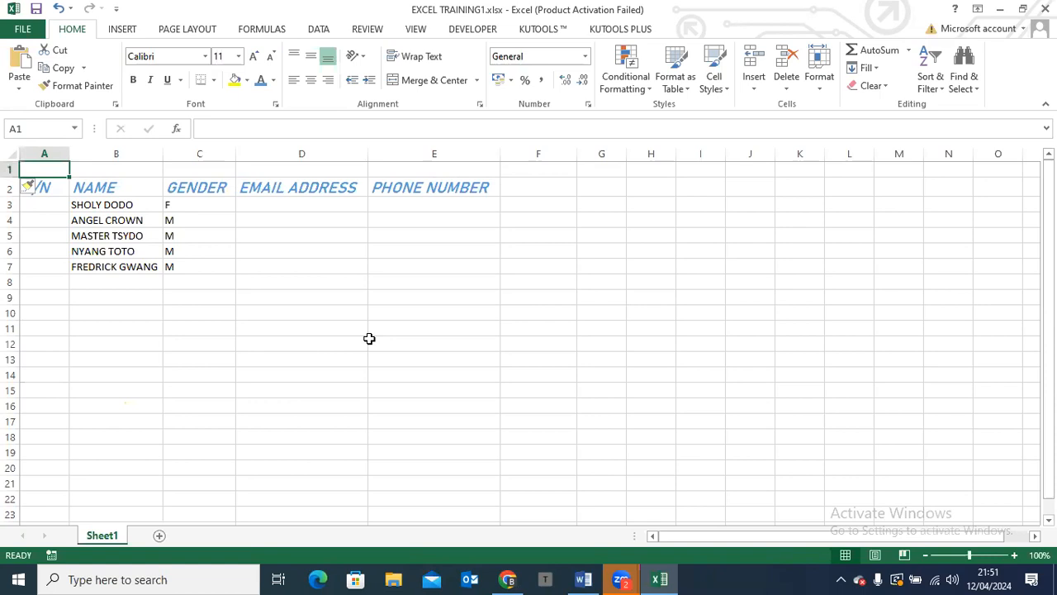
{"action": "type", "text": "BIO"}
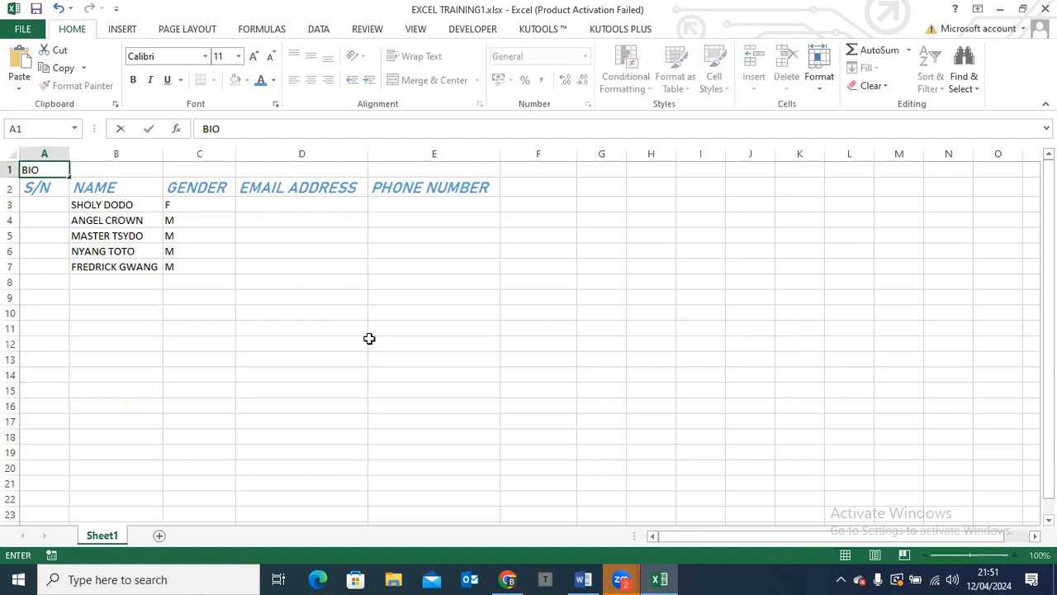
{"action": "type", "text": "-DATA INFORMAT"}
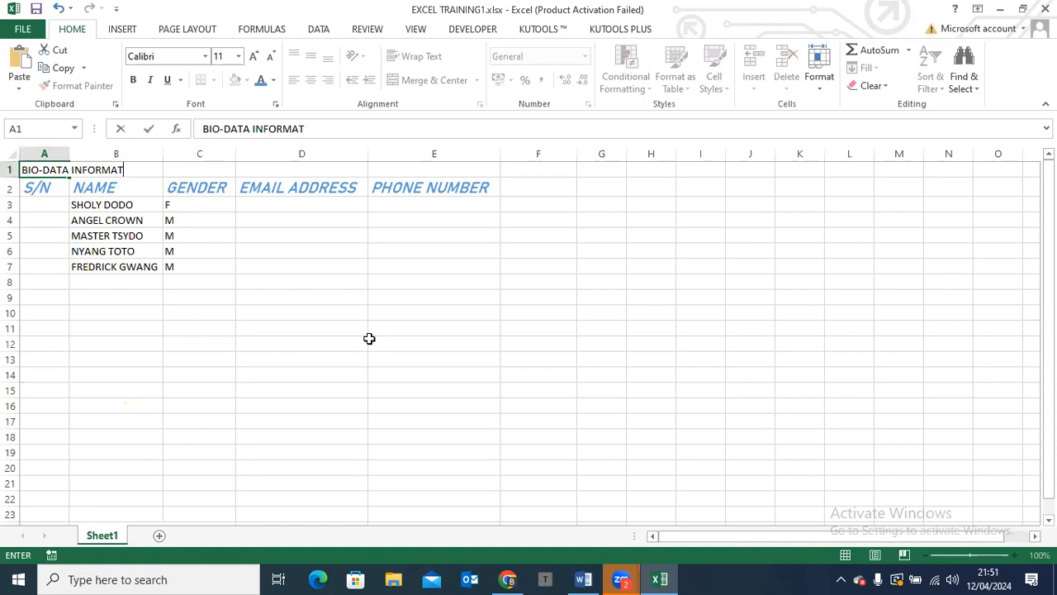
{"action": "type", "text": "ION OF CLASS MATES"}
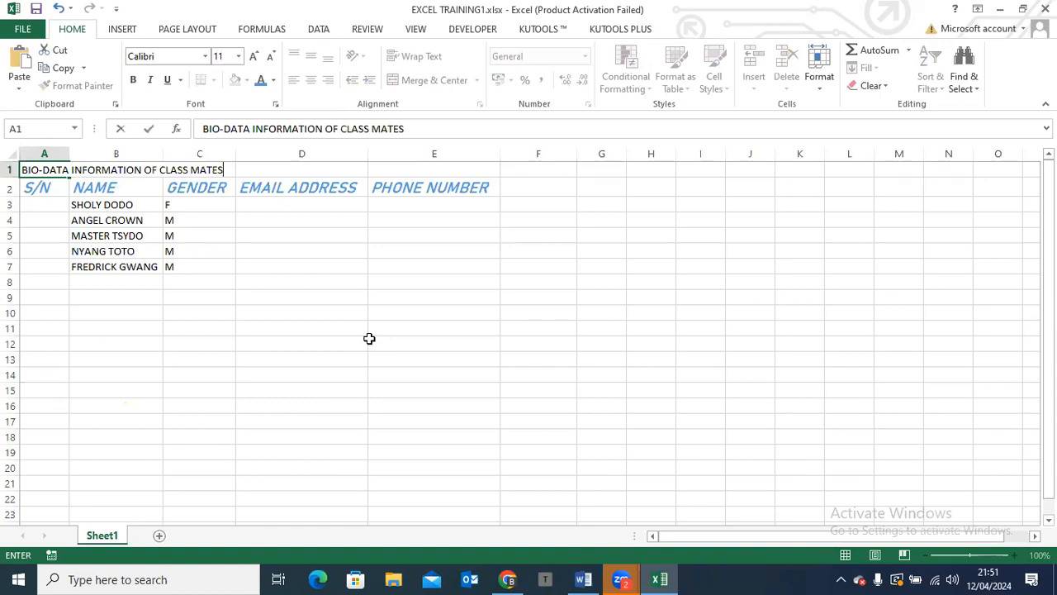
{"action": "left_click", "coordinate": [267, 323]}
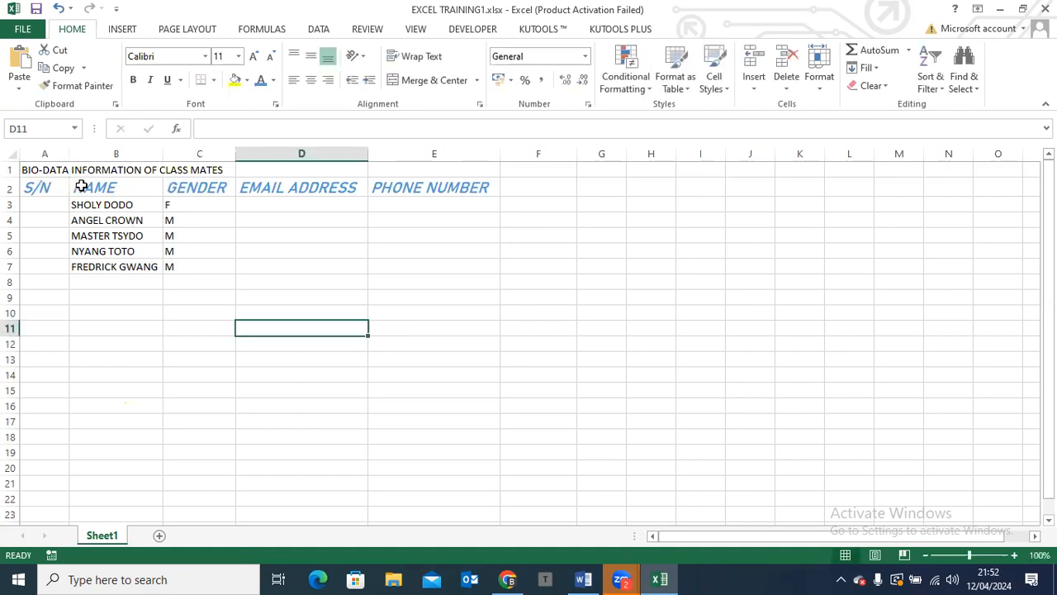
Merge and center the title across cells A1:E1
{"action": "left_click", "coordinate": [36, 169]}
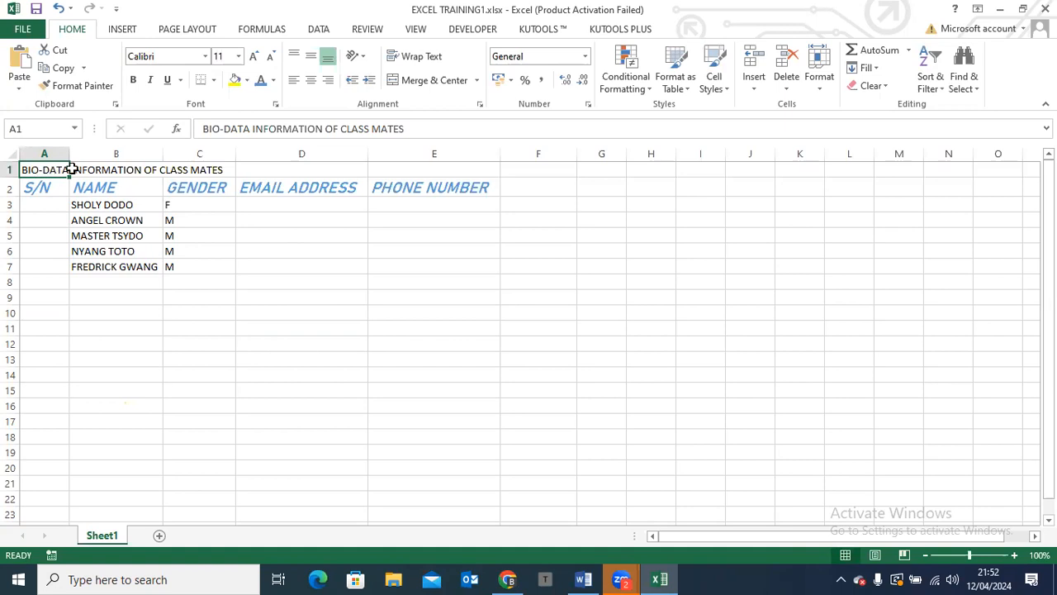
{"action": "left_click_drag", "start_coordinate": [47, 171], "coordinate": [432, 173]}
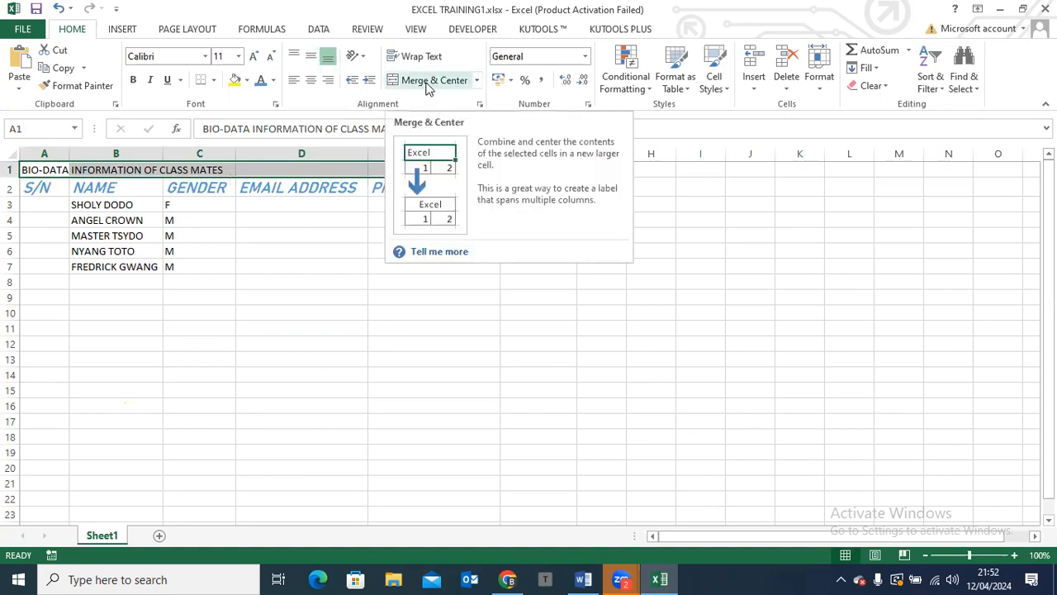
{"action": "left_click", "coordinate": [427, 83]}
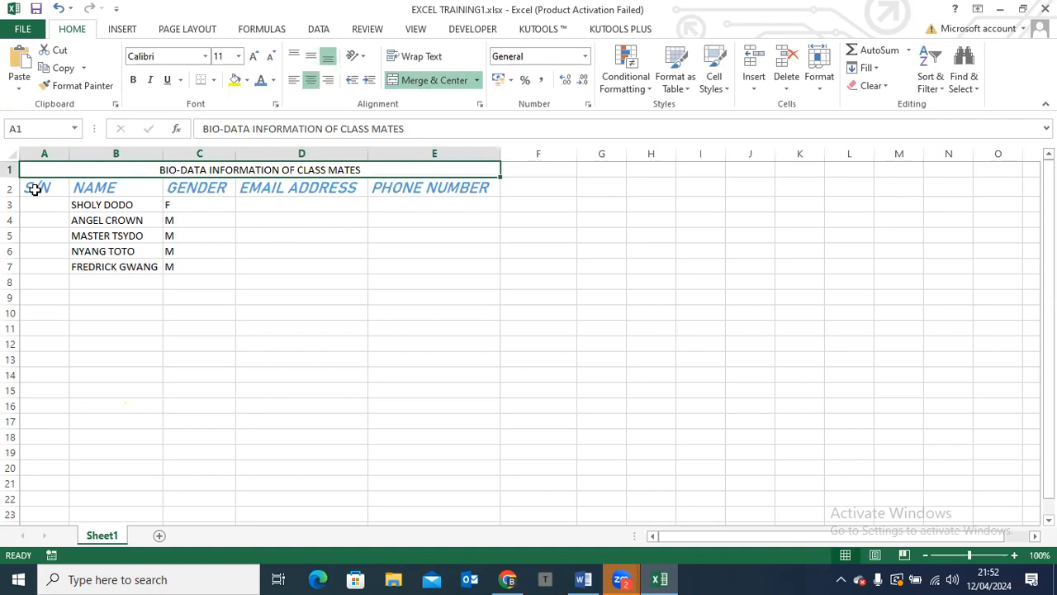
Copy the formatting of the S/N header in A2 onto the title in row 1 with Format Painter
{"action": "left_click", "coordinate": [35, 189]}
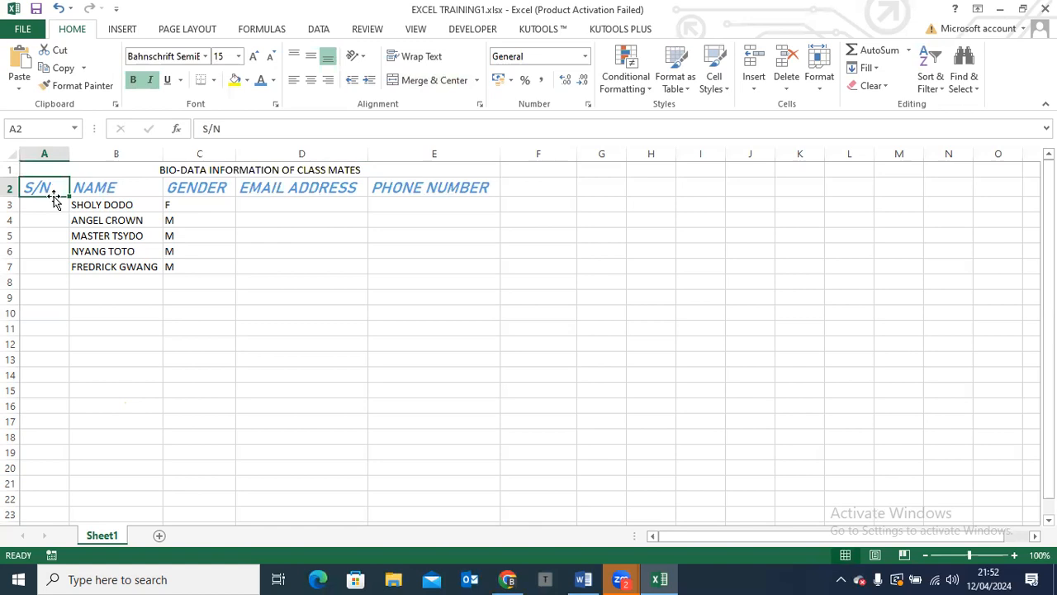
{"action": "left_click", "coordinate": [73, 89]}
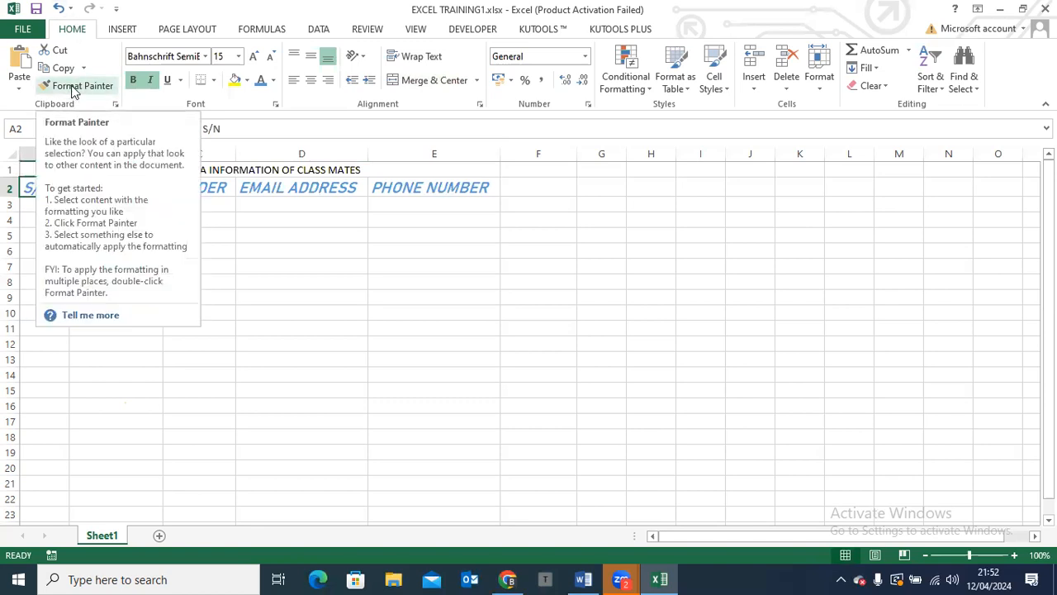
{"action": "left_click", "coordinate": [73, 87]}
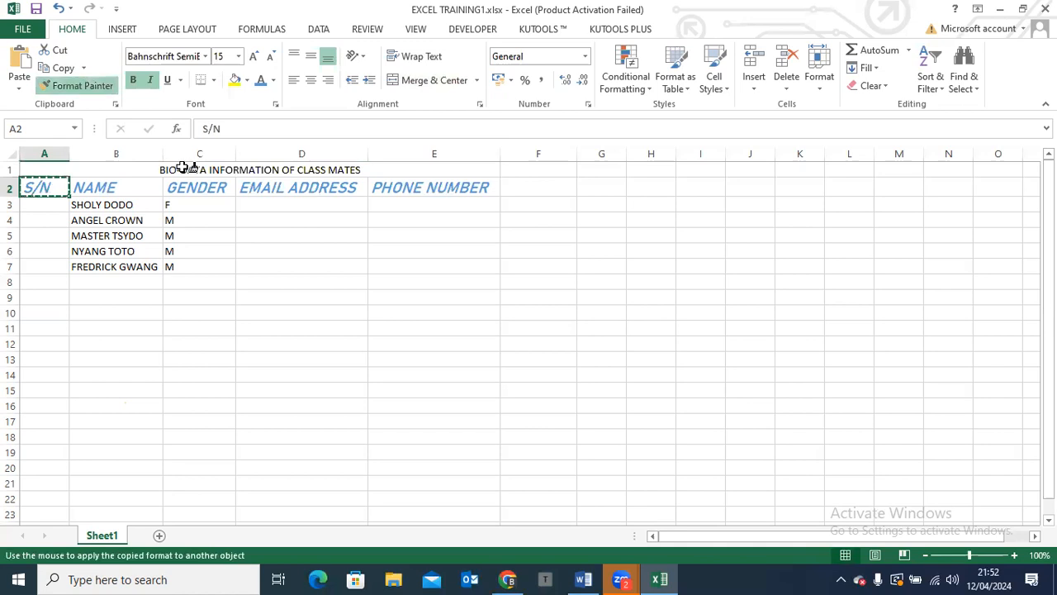
{"action": "left_click", "coordinate": [183, 167]}
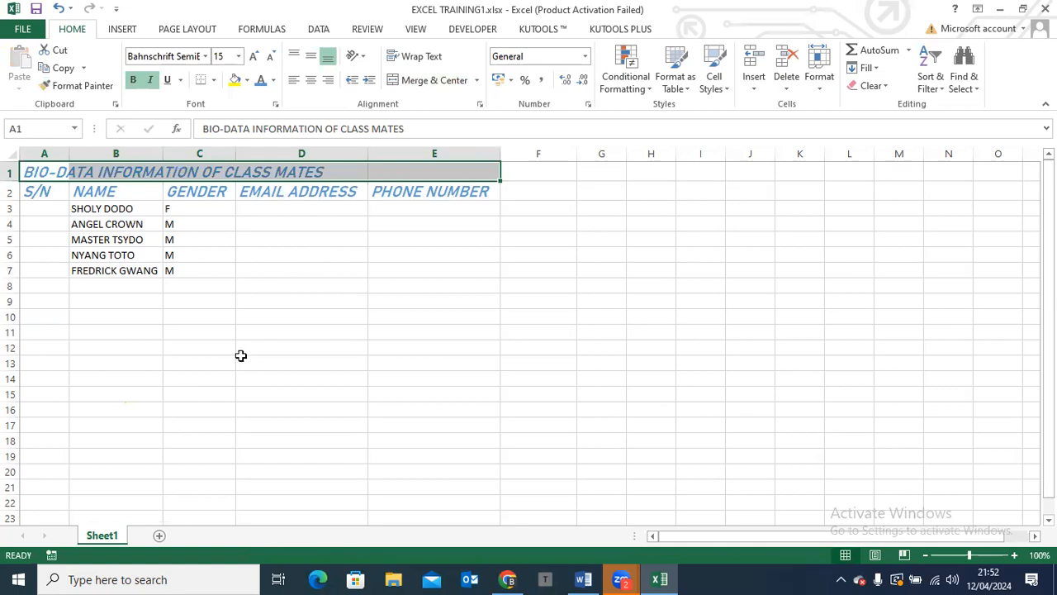
Merge and center the BIO-DATA INFORMATION OF CLASS MATES title across cells A1:E1 again
{"action": "left_click", "coordinate": [51, 195]}
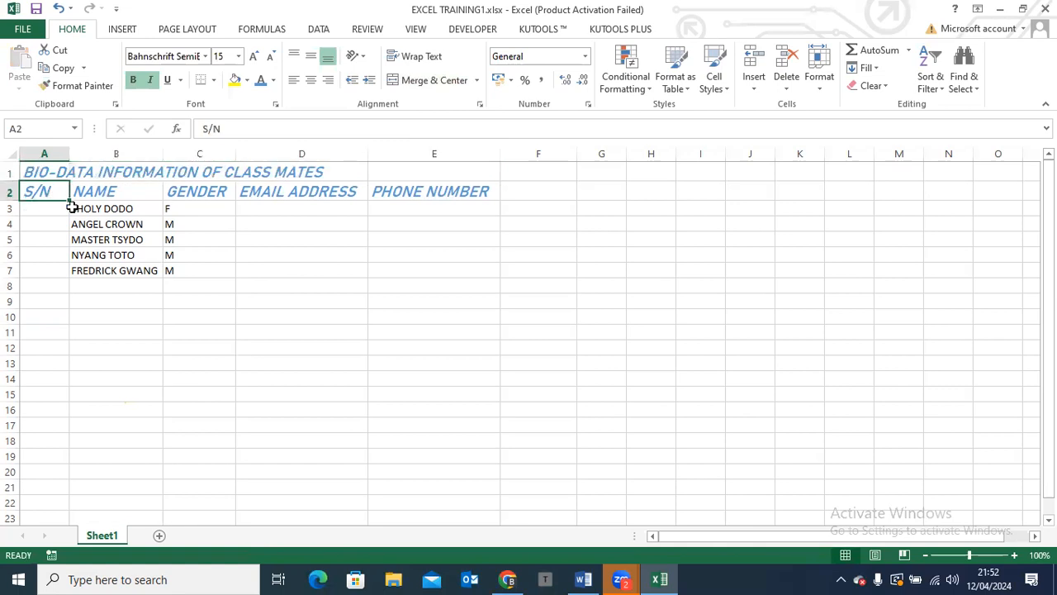
{"action": "left_click", "coordinate": [51, 169]}
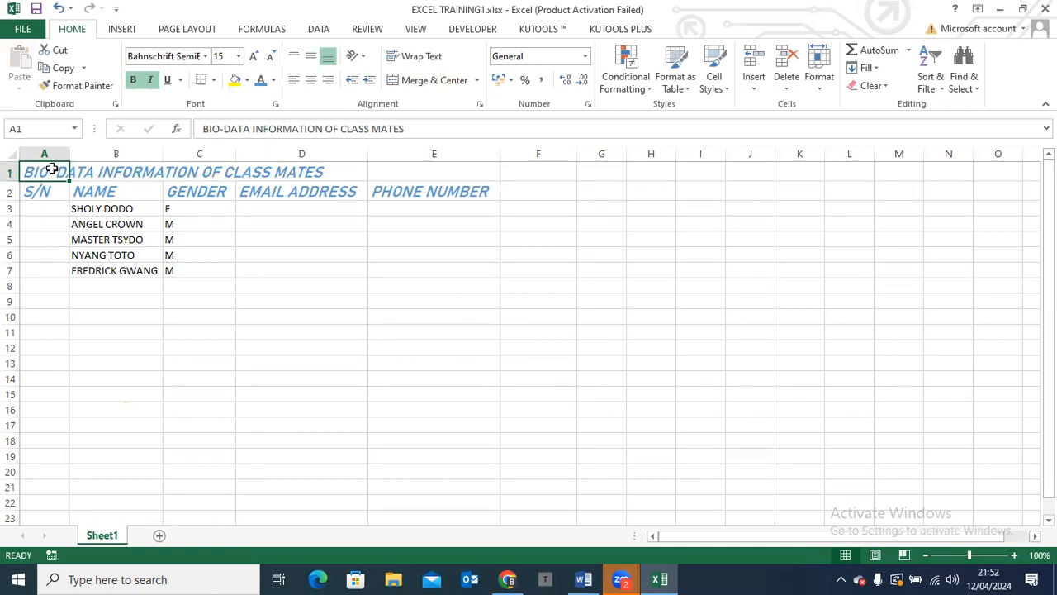
{"action": "left_click_drag", "start_coordinate": [51, 169], "coordinate": [467, 177]}
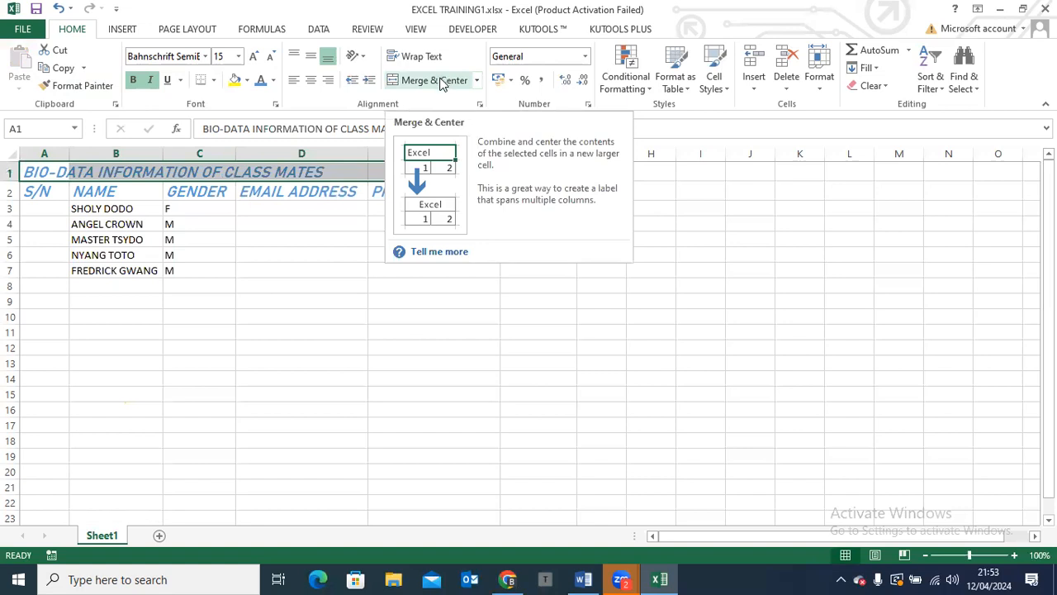
{"action": "left_click", "coordinate": [440, 83]}
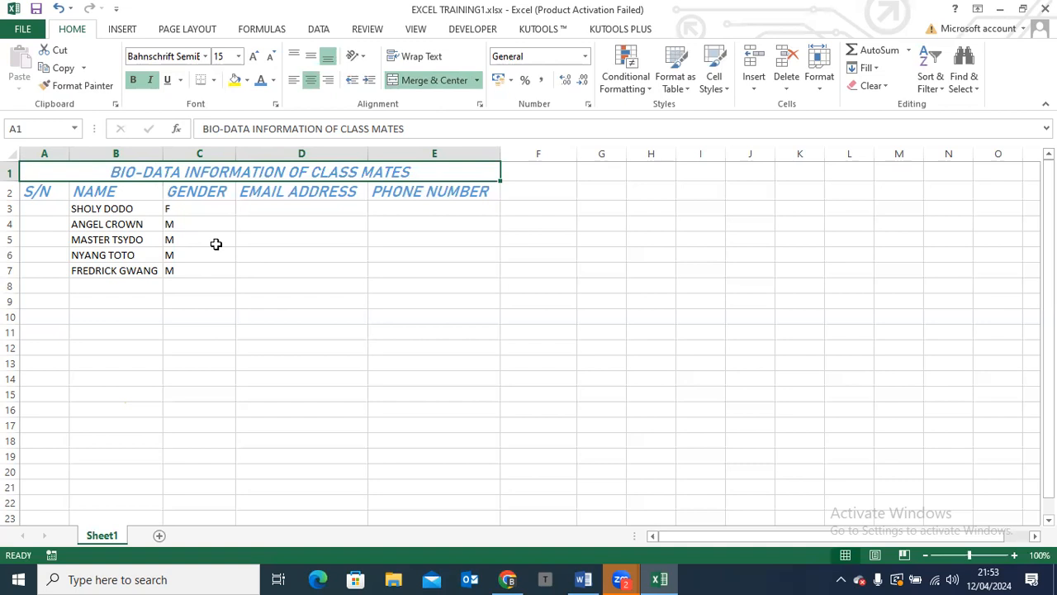
Check the class curriculum in Word, and return to Excel to examine the merged title's text in the formula bar
{"action": "left_click", "coordinate": [581, 578]}
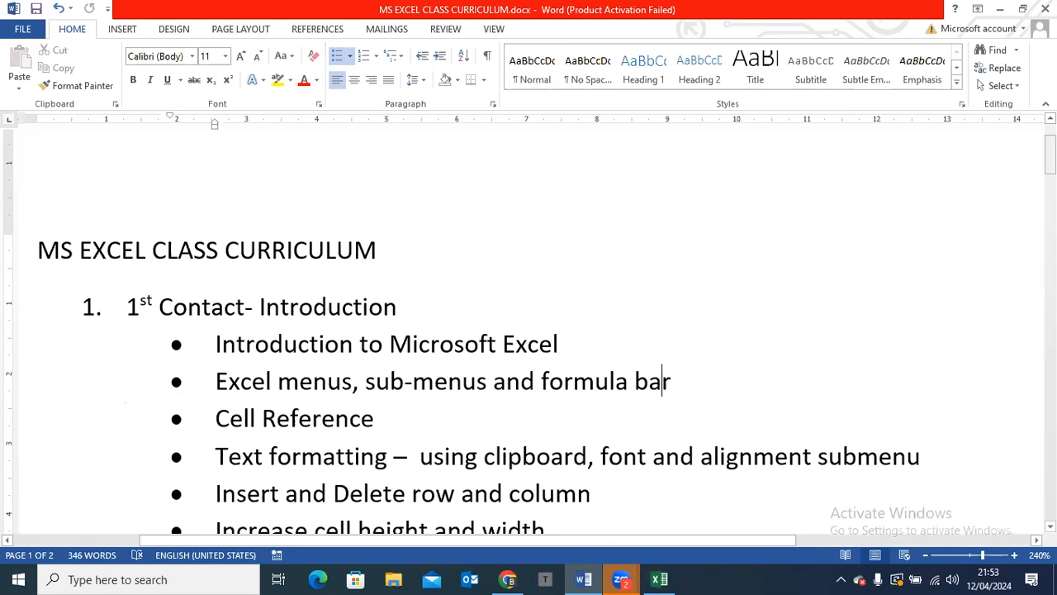
{"action": "left_click", "coordinate": [658, 579]}
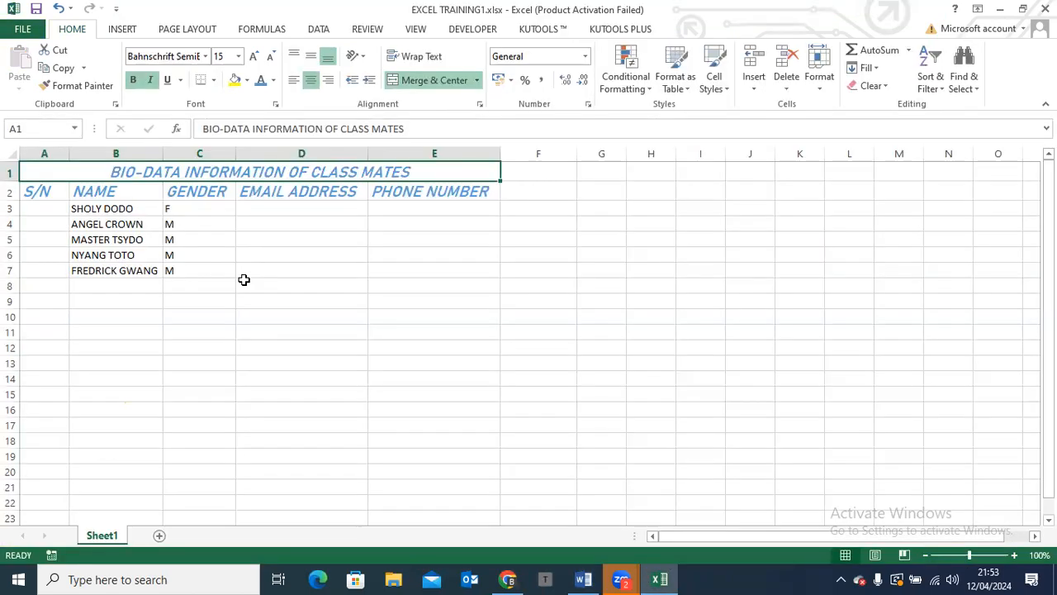
{"action": "left_click", "coordinate": [259, 131]}
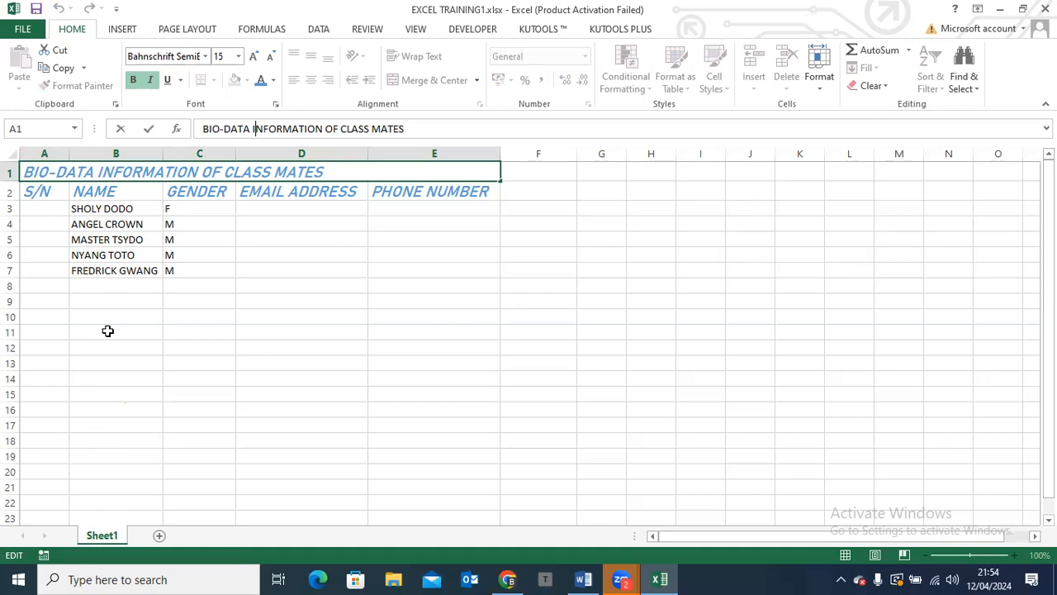
Switch to Word and review the 1st Contact topics in MS EXCEL CLASS CURRICULUM.docx
{"action": "left_click", "coordinate": [589, 579]}
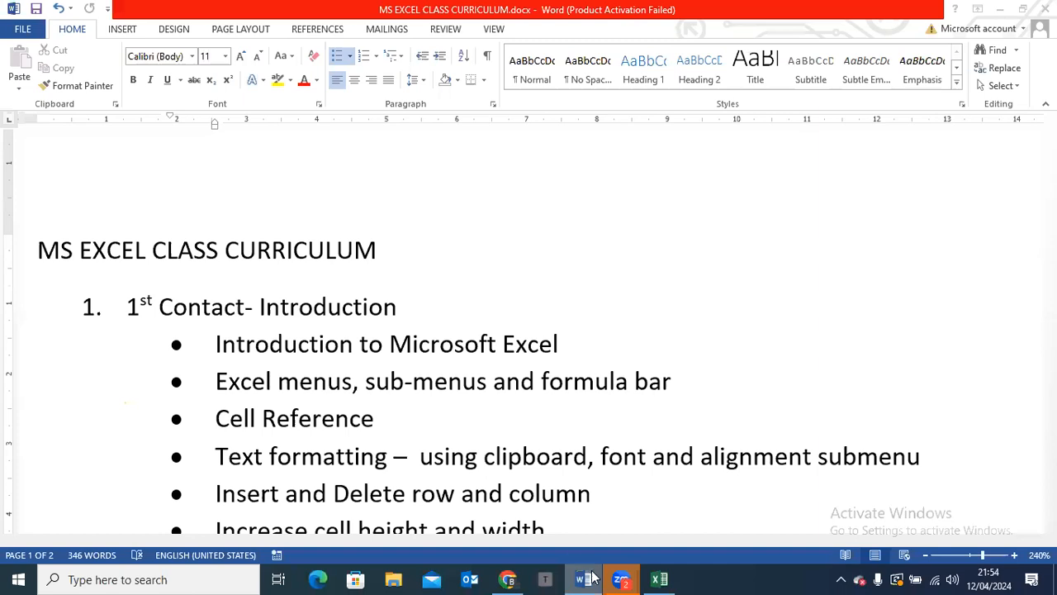
{"action": "mouse_move", "coordinate": [590, 578]}
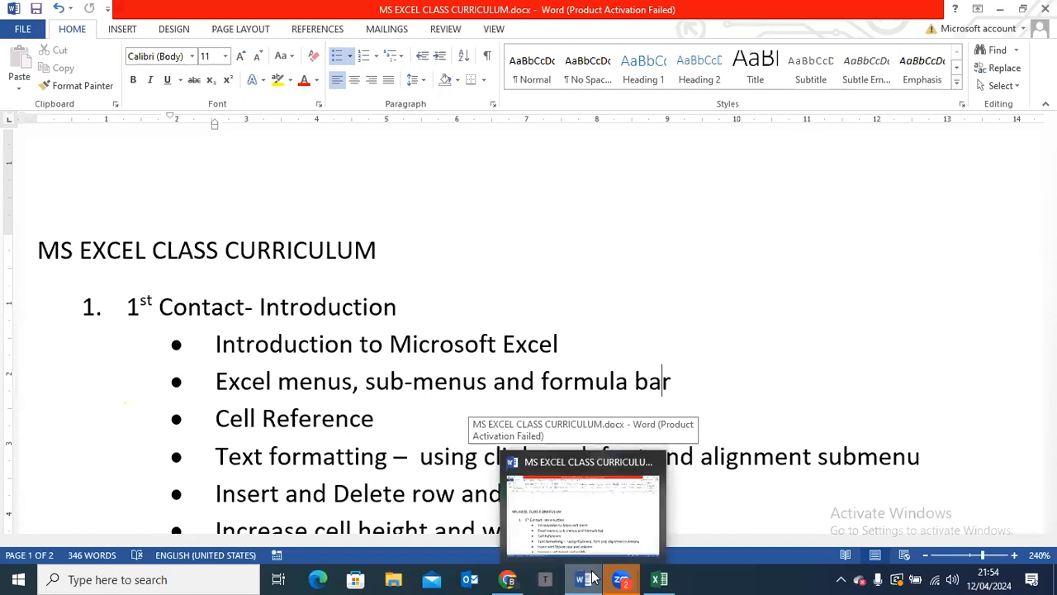
{"action": "left_click", "coordinate": [552, 503]}
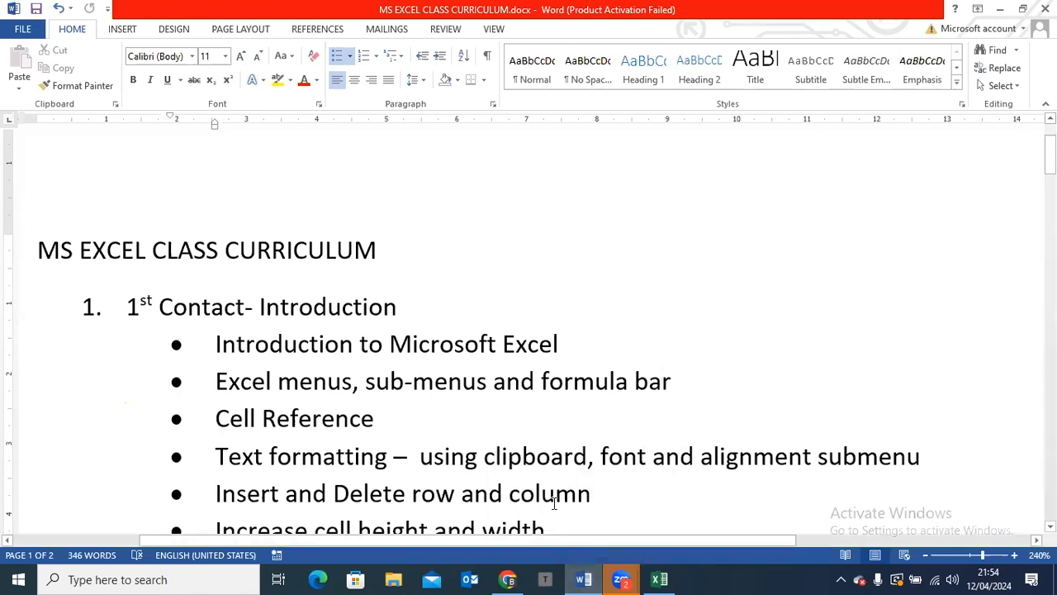